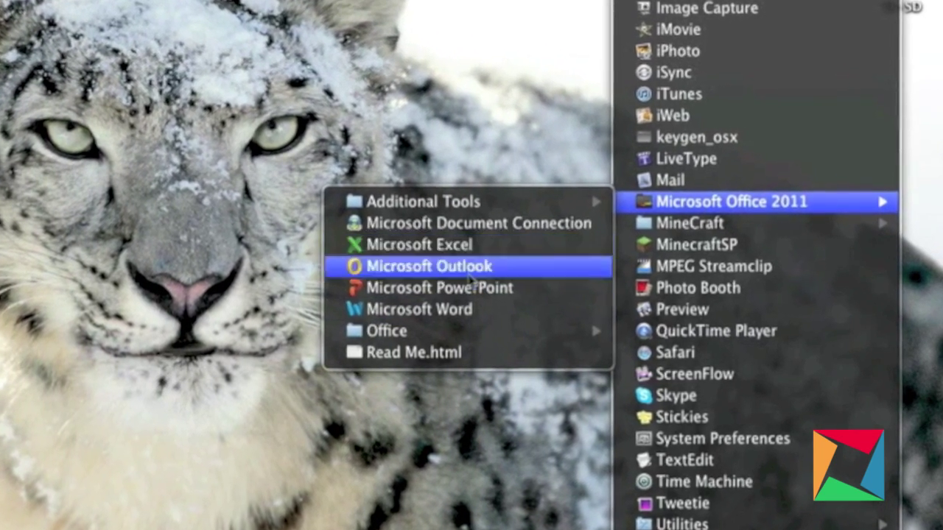
Step: Open Microsoft Word and enlarge the Word Document Gallery to fill the screen
click(419, 310)
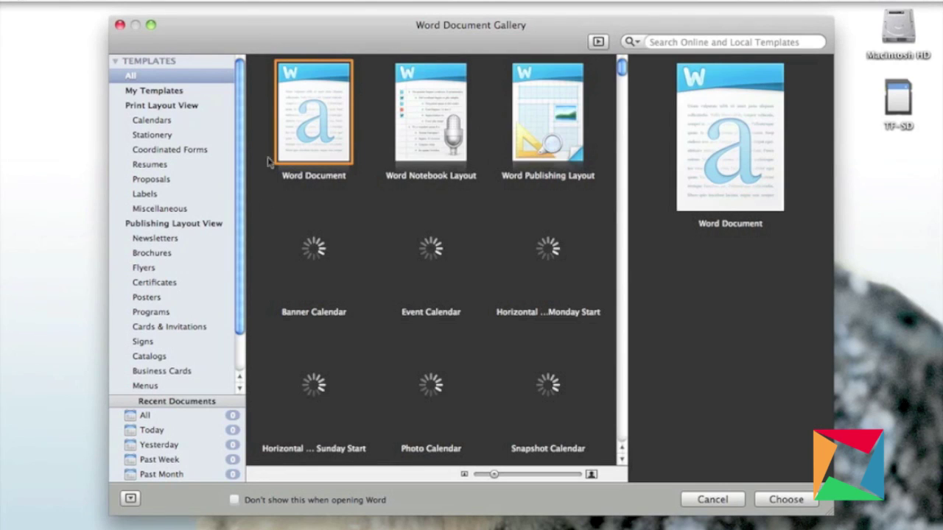
click(151, 26)
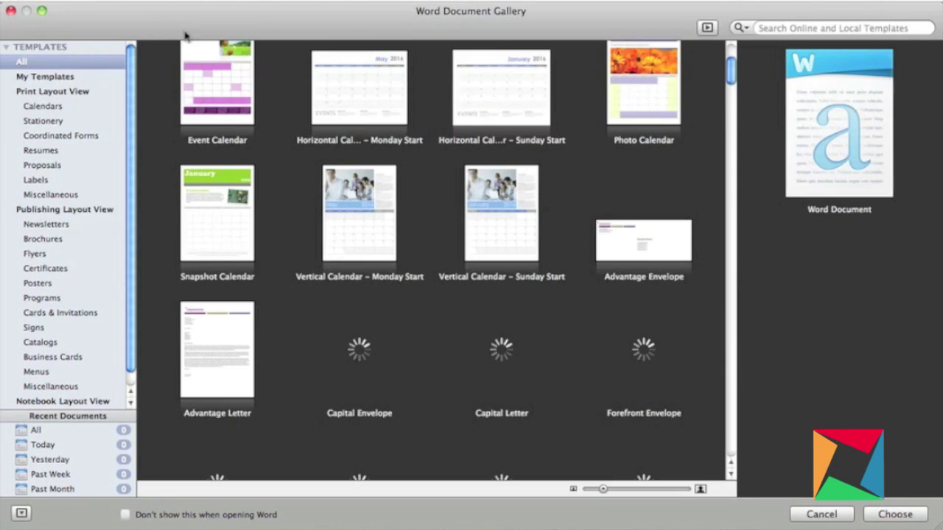
Step: Browse the full template gallery and the Calendars, Stationery, Coordinated Forms and Resumes categories
scroll(373, 82, up, 5)
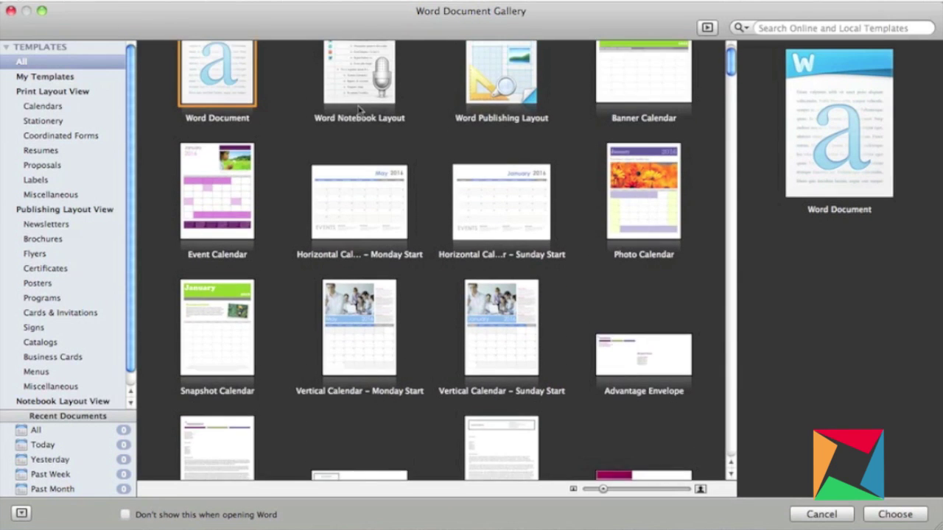
scroll(354, 163, down, 15)
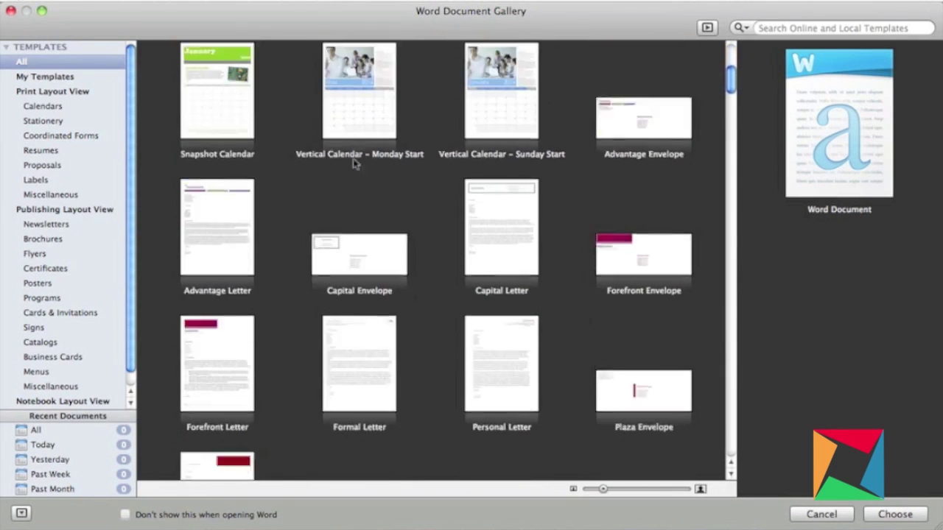
scroll(87, 274, down, 1)
scroll(87, 274, up, 1)
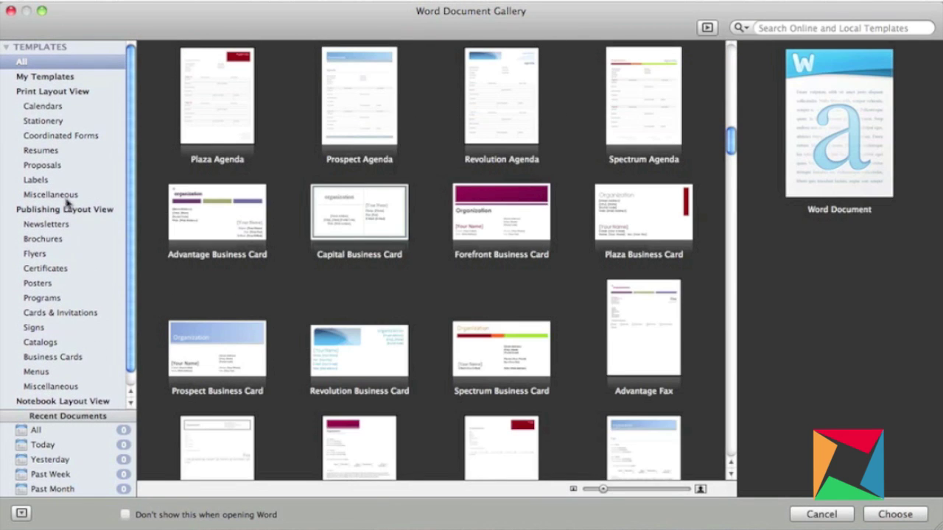
click(40, 107)
click(40, 122)
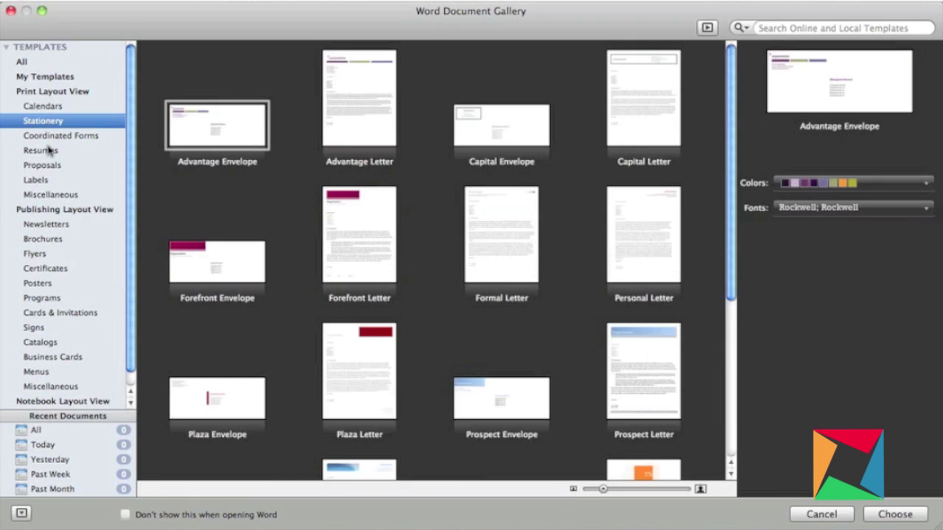
click(50, 136)
click(47, 151)
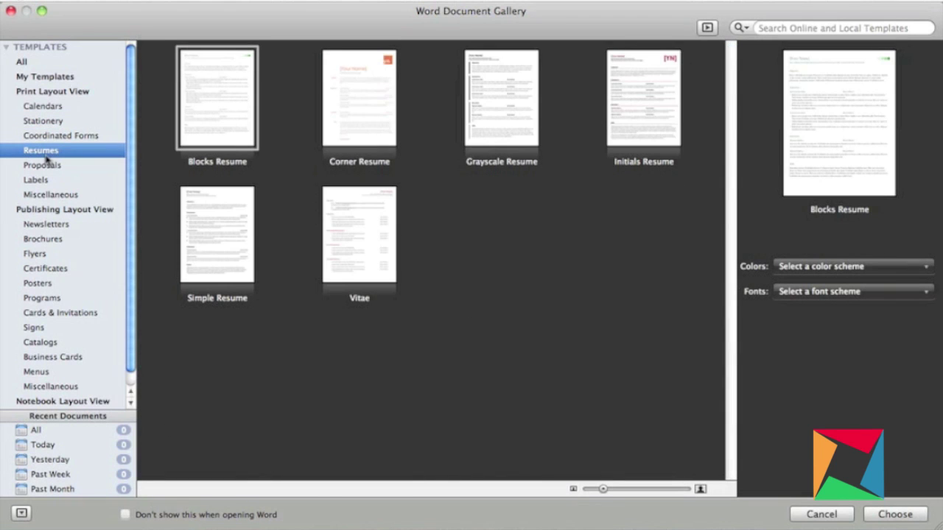
Step: Return to all templates and create a blank document from the Word Document template
click(32, 65)
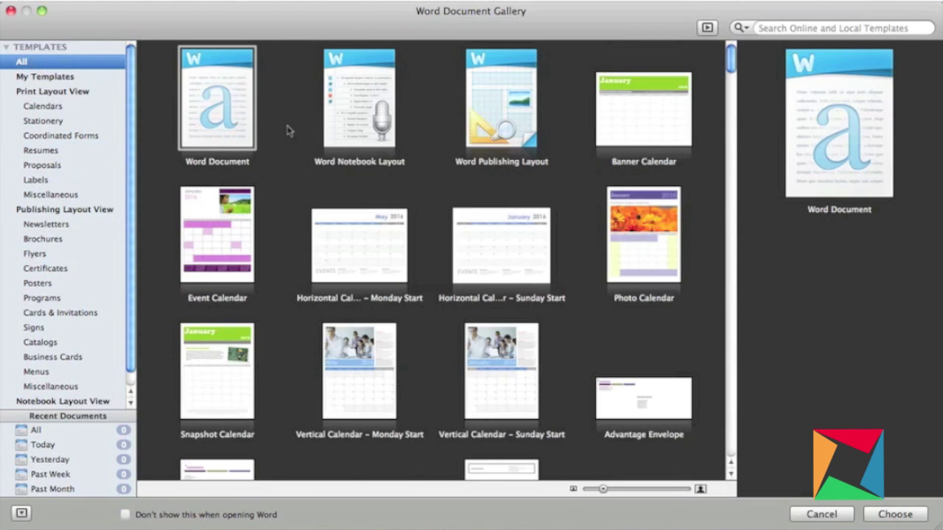
click(195, 109)
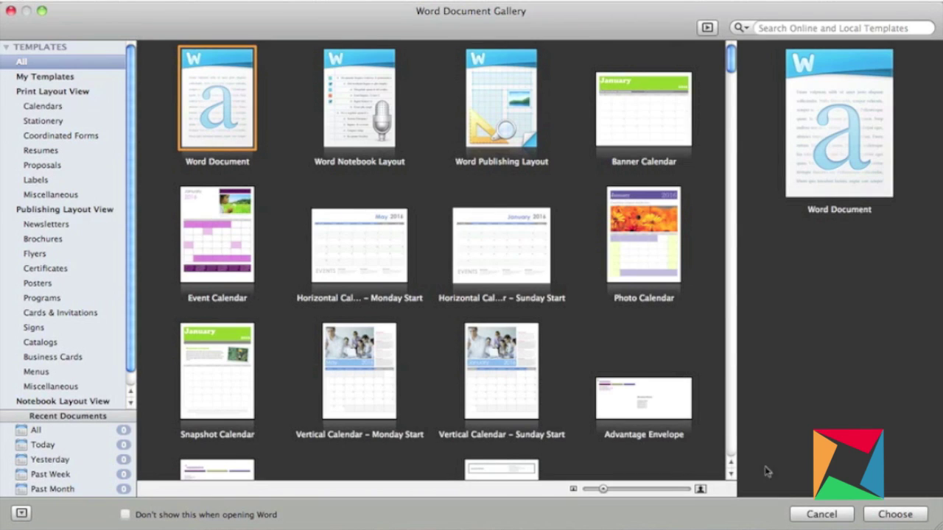
click(912, 515)
Step: Look through the layout, document element, table, chart, SmartArt and review tools, and return to the Home tools
click(93, 49)
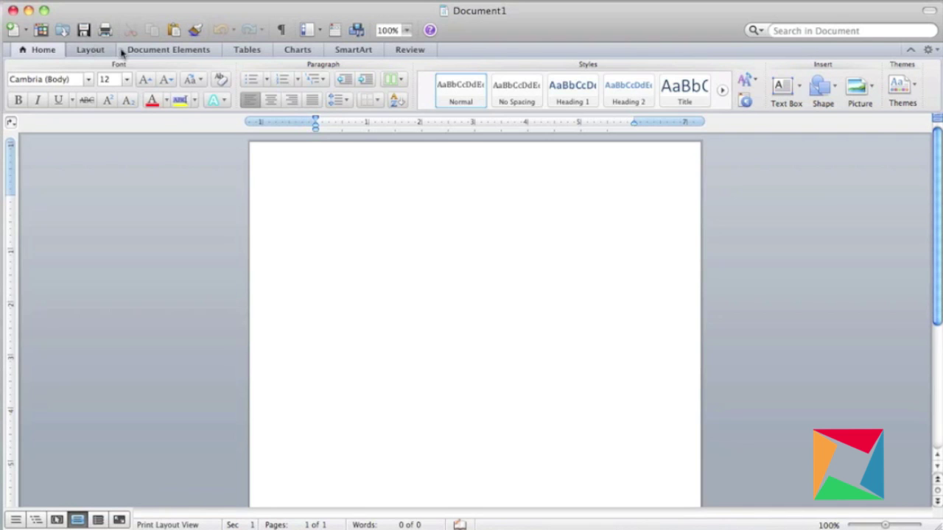
click(183, 54)
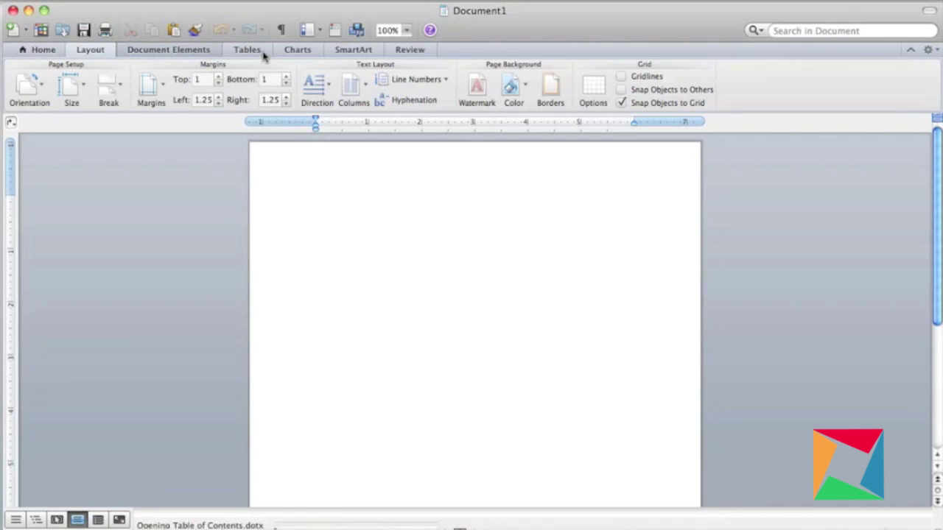
click(255, 51)
click(291, 50)
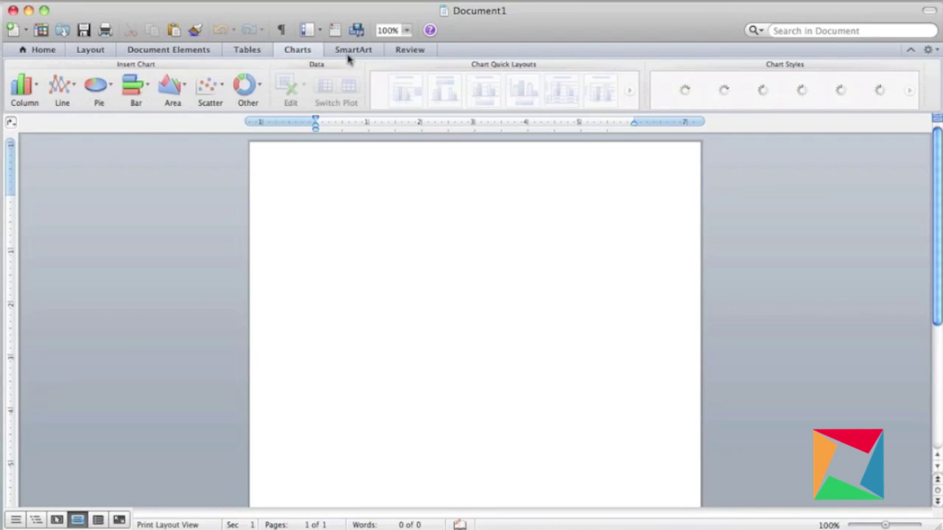
click(355, 52)
click(397, 51)
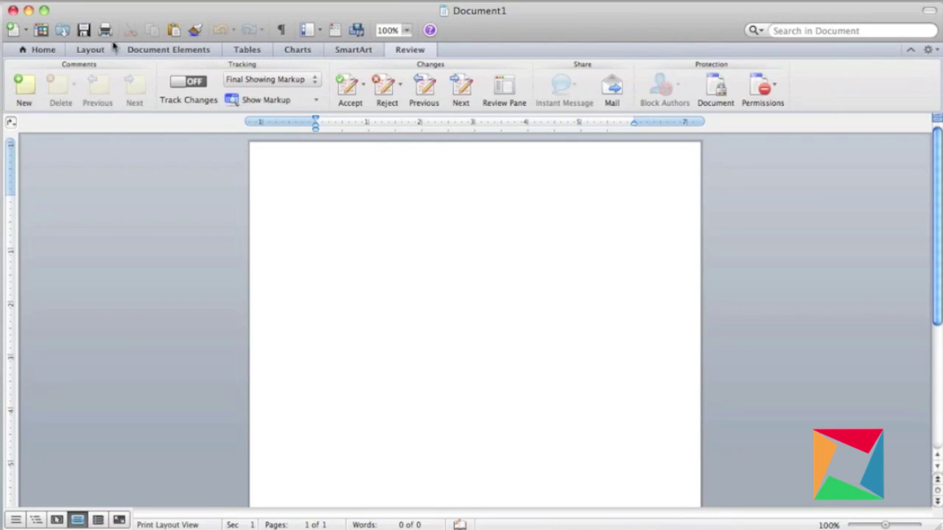
click(40, 55)
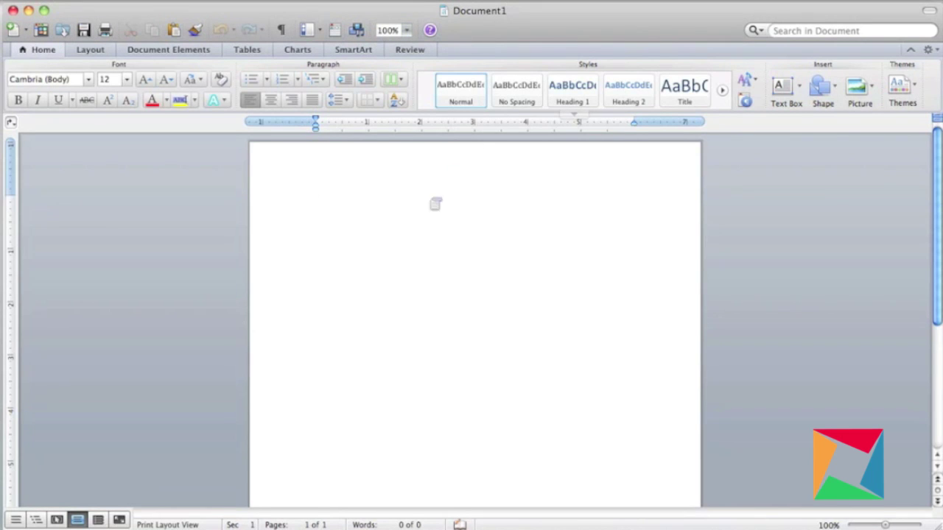
Step: Enter "Hello youtube!" on the page and apply the light blue text effect from the fourth column of the last row
click(319, 200)
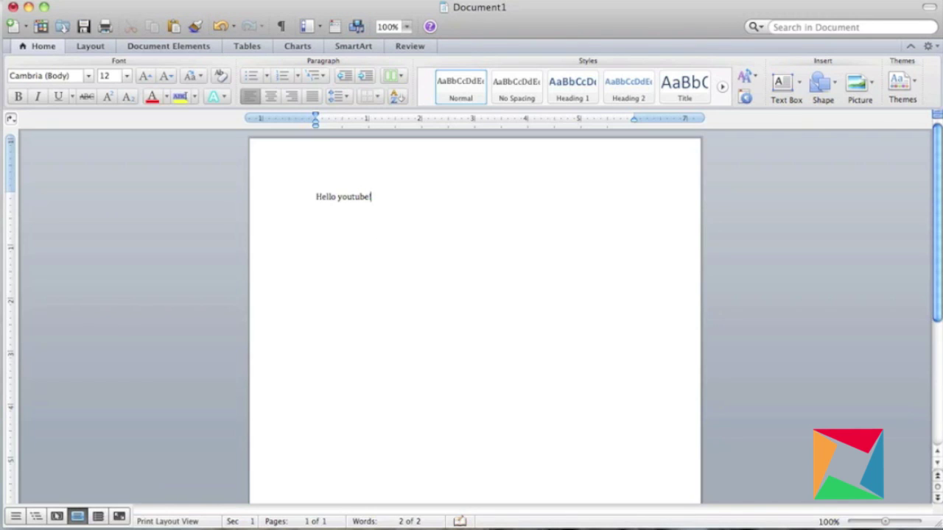
key(super+a)
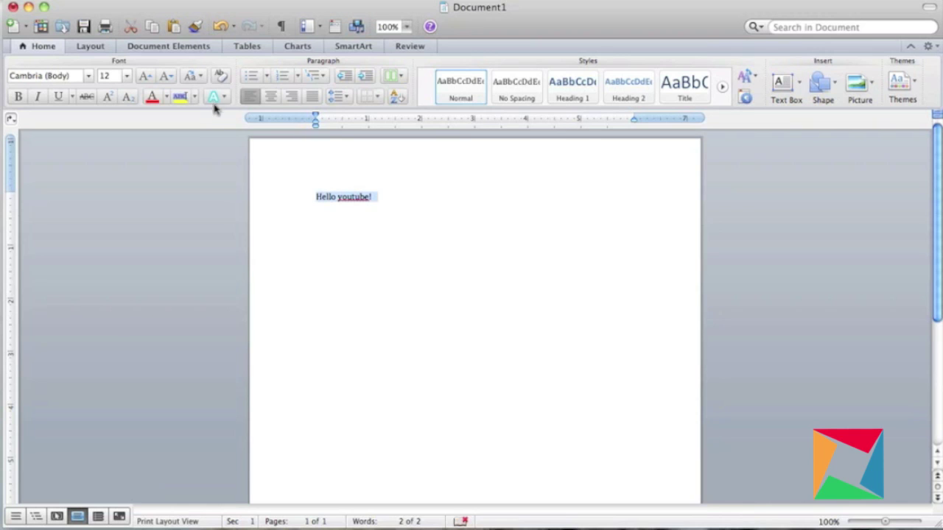
click(215, 97)
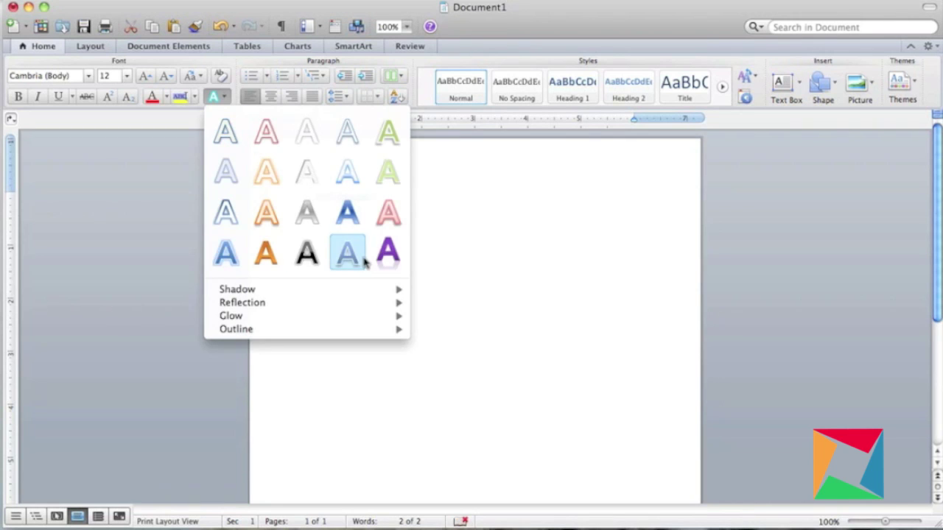
click(347, 253)
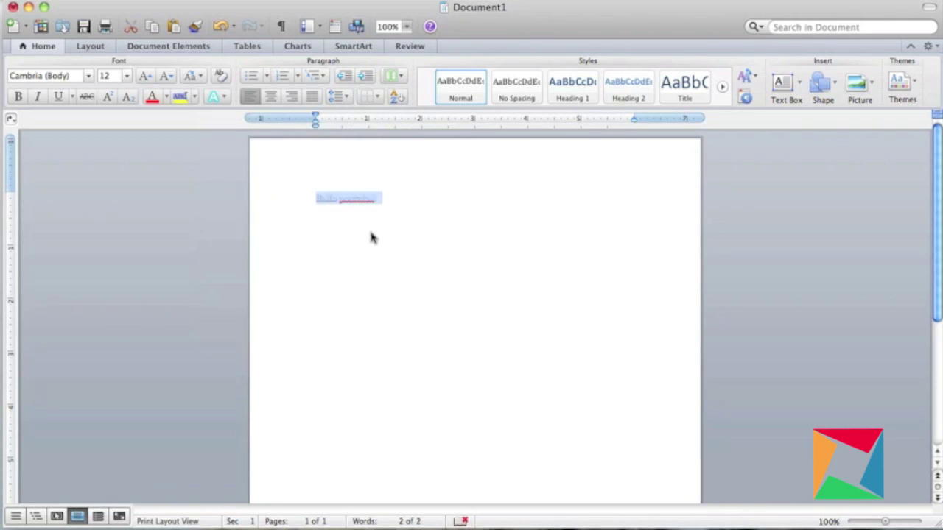
Step: Make the "Hello youtube!" text bold and set its font size to 36
key(super+b)
click(124, 78)
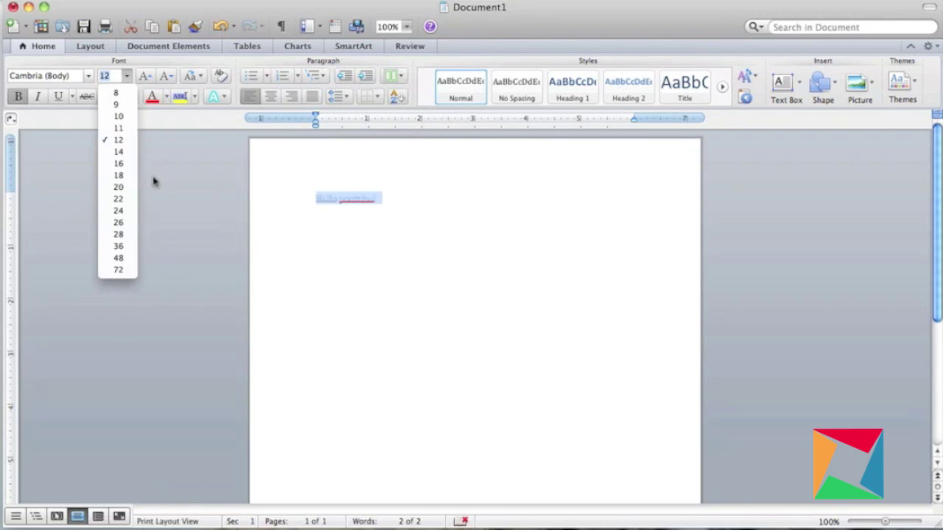
click(118, 246)
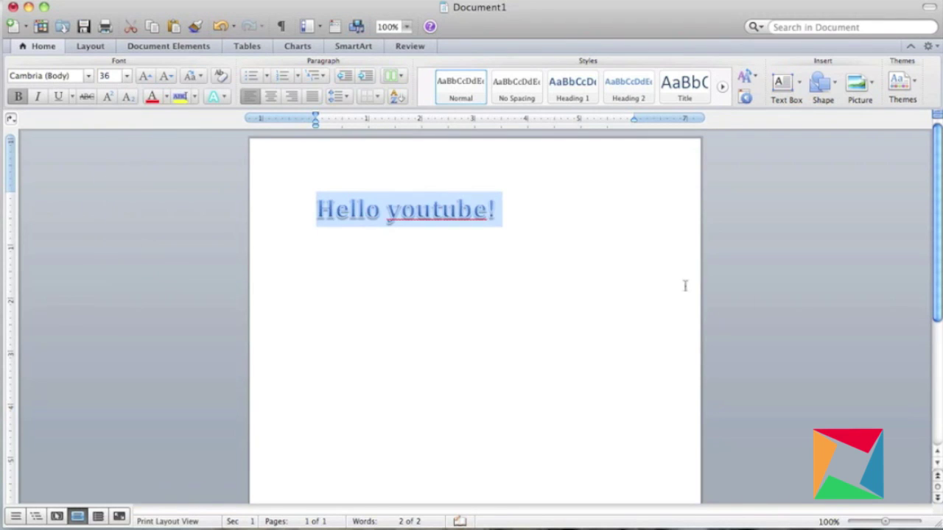
click(586, 307)
click(423, 247)
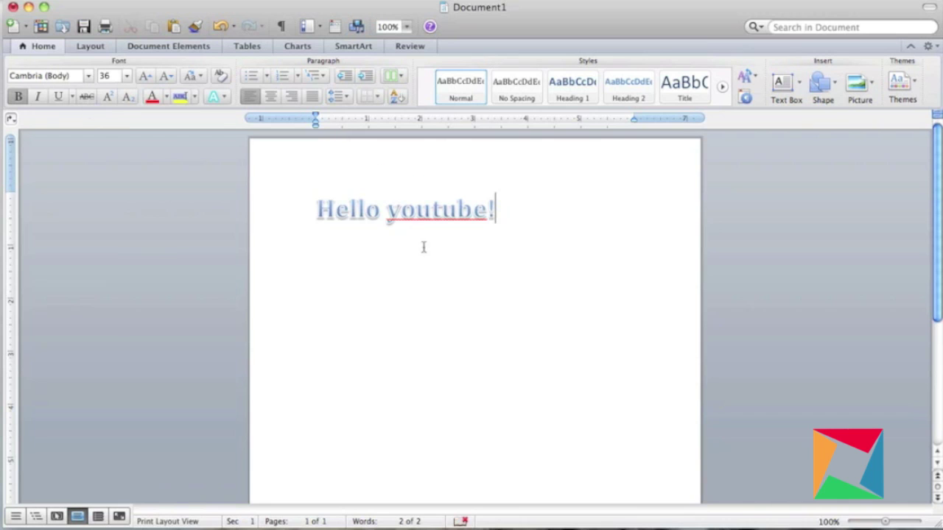
Step: Change the font of the "Hello youtube!" text to Counter-Strike
key(super+a)
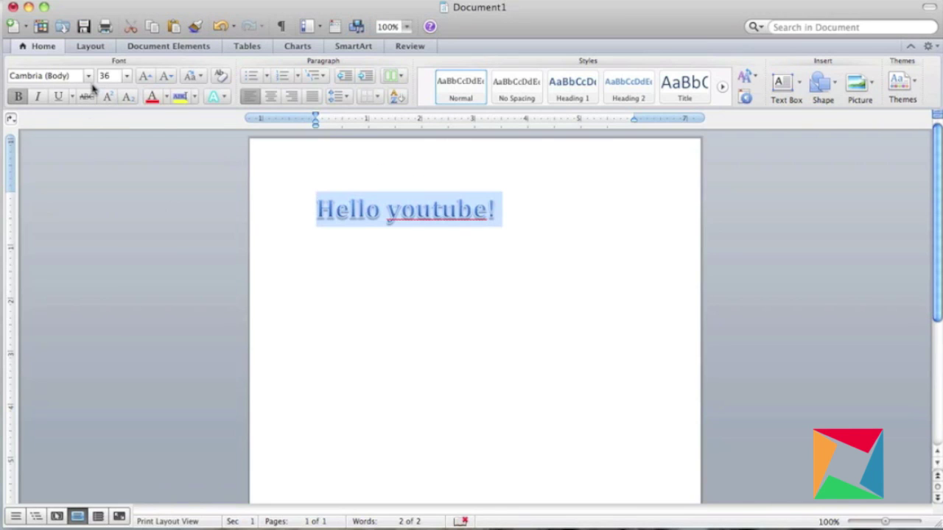
click(87, 75)
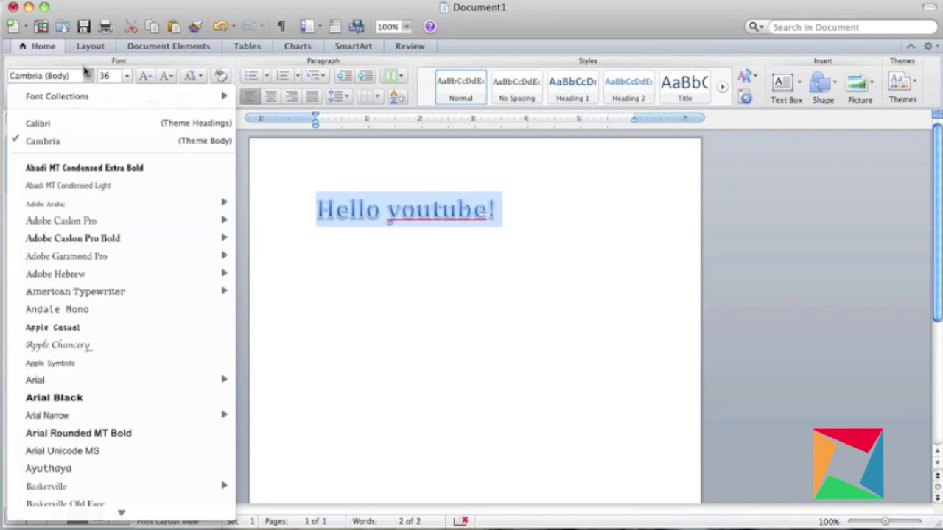
scroll(105, 159, down, 3)
scroll(105, 159, down, 10)
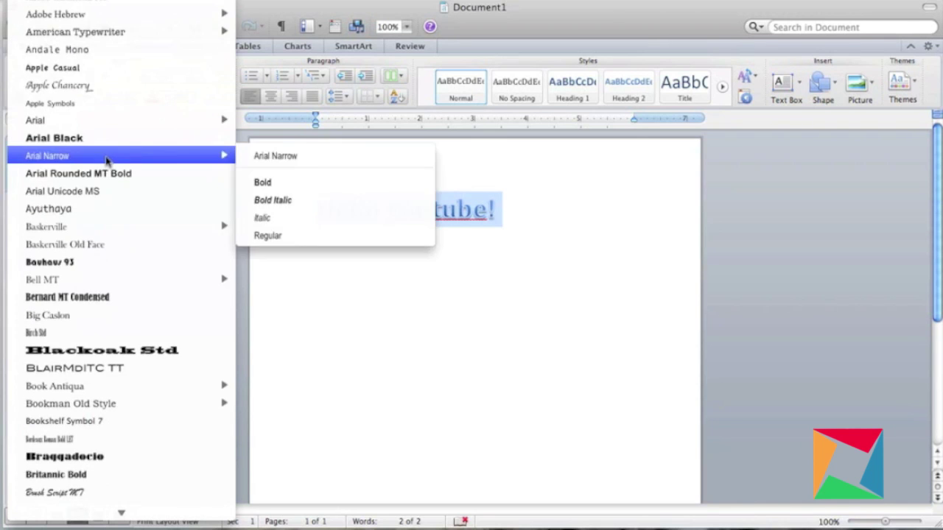
scroll(106, 161, down, 8)
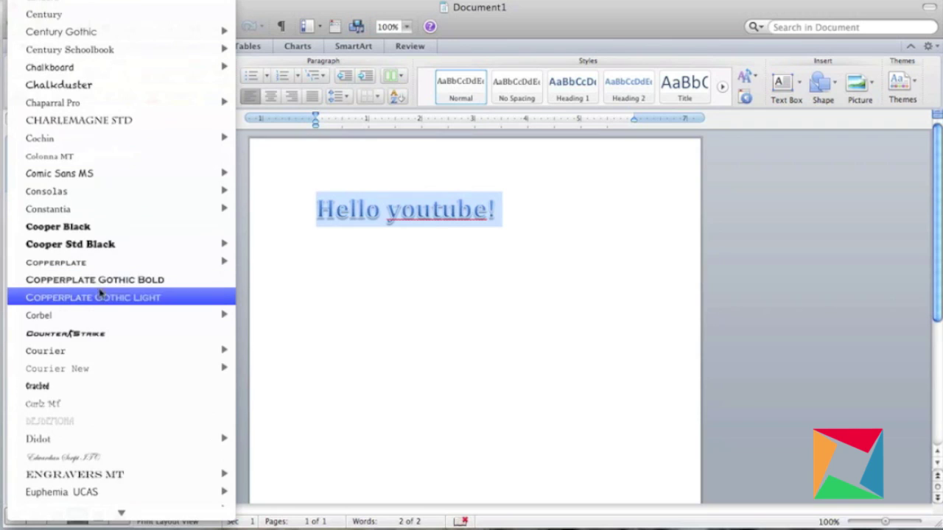
key(Escape)
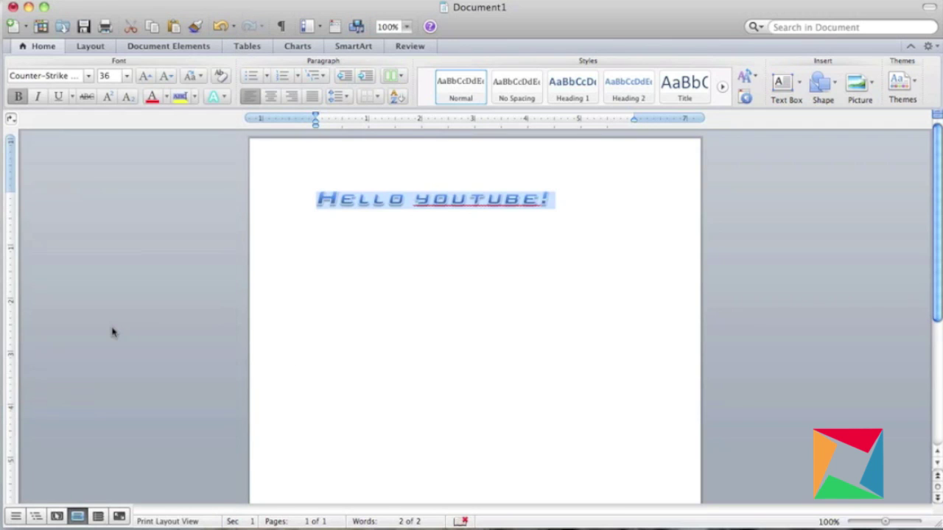
Step: Set the font size of the "Hello youtube!" text to 72 and deselect it
drag(536, 321, 305, 181)
click(126, 76)
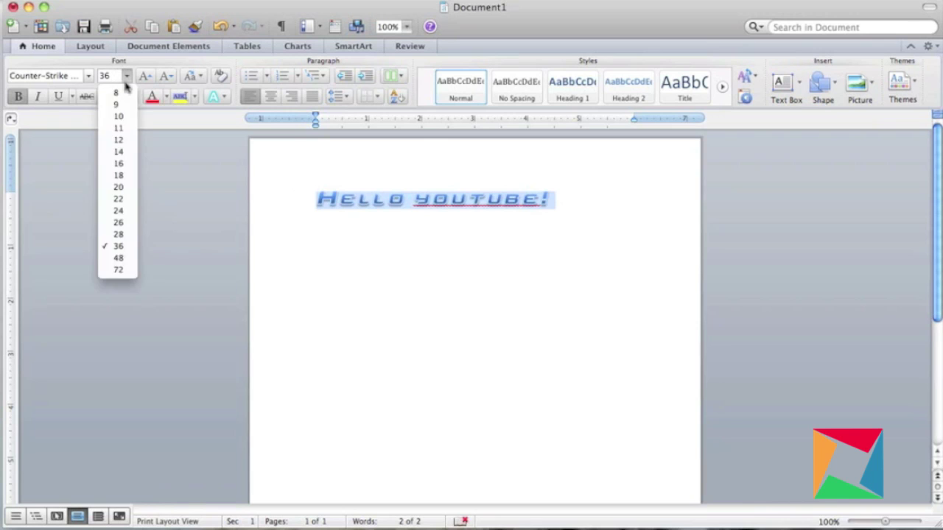
click(116, 272)
click(647, 319)
Step: Look at the options for inserting pictures, shapes and text boxes, and for choosing document themes
click(843, 96)
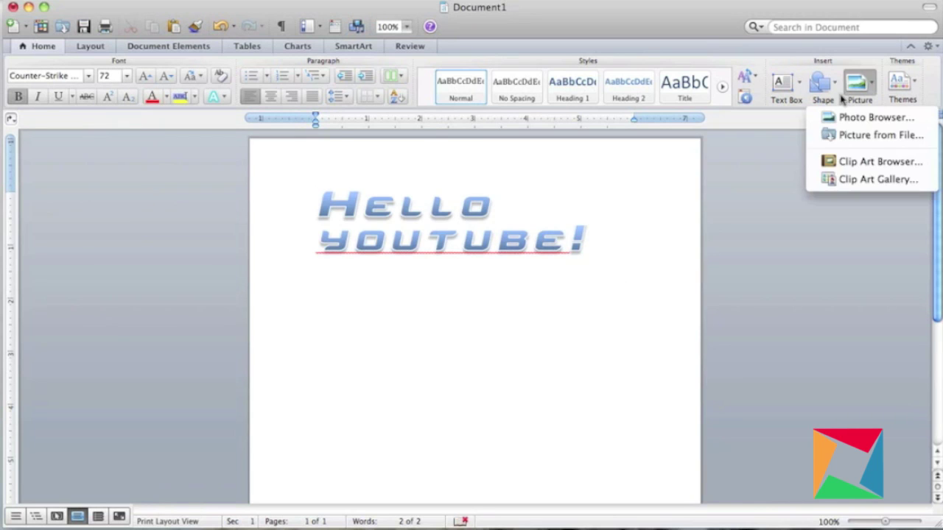
click(823, 83)
click(786, 83)
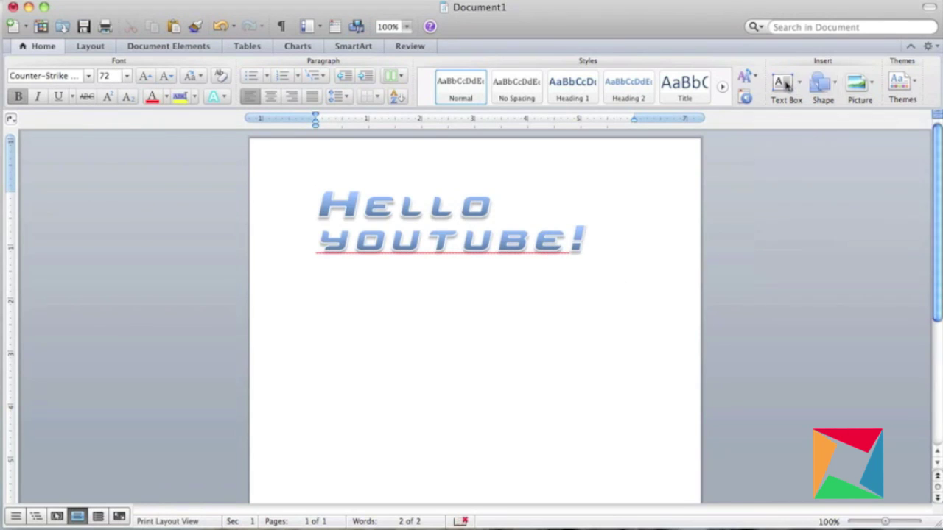
click(785, 83)
click(900, 82)
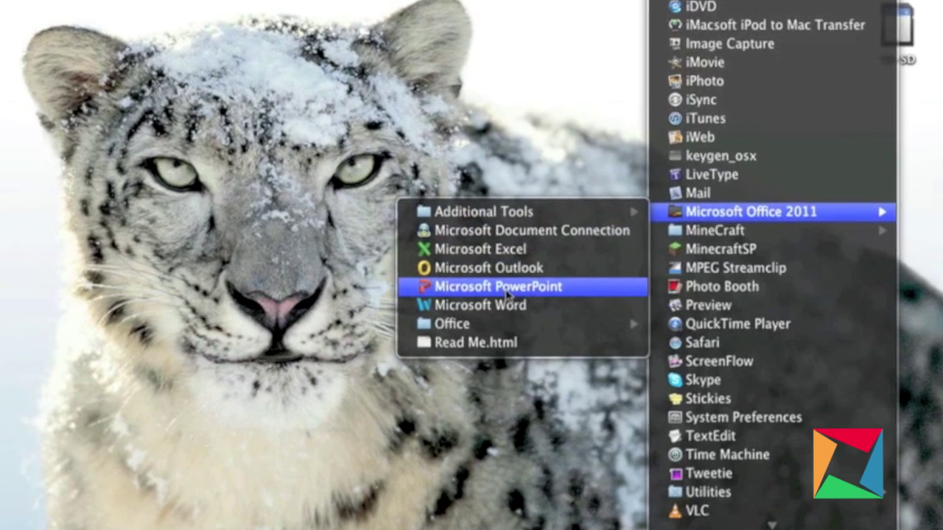
Step: Switch to Microsoft PowerPoint, dismiss its welcome screen and enlarge the Presentation Gallery to fill the screen
click(509, 295)
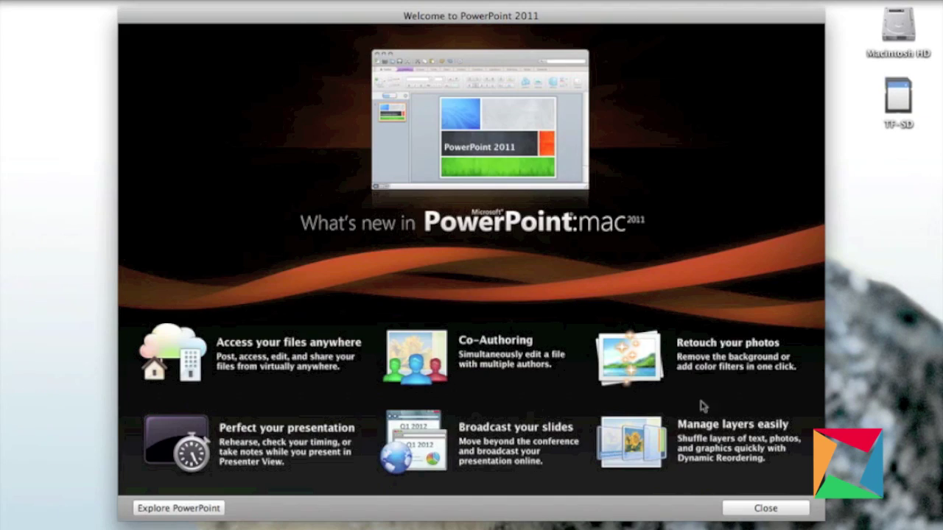
click(785, 513)
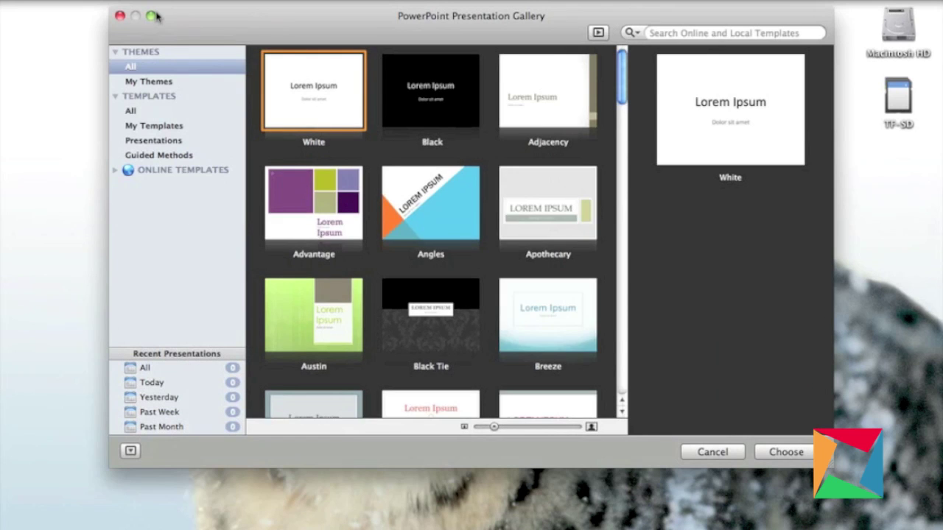
click(151, 16)
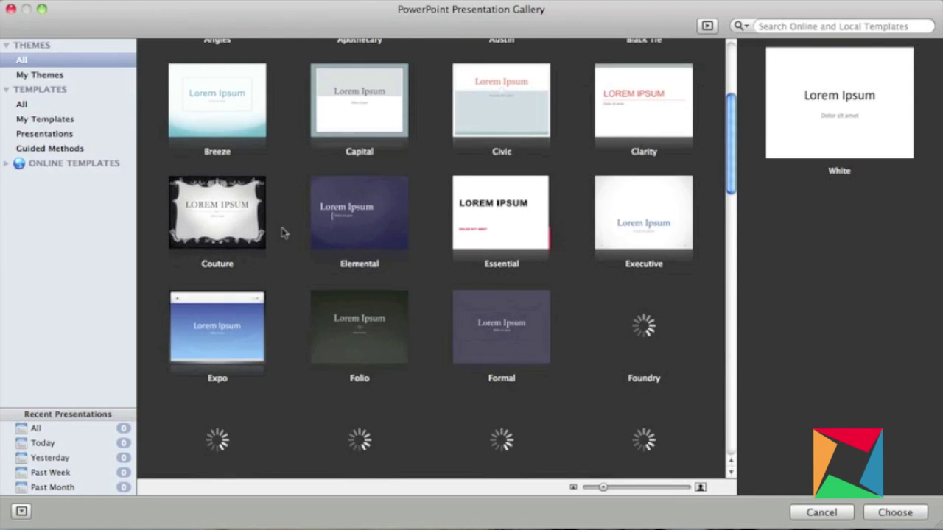
Step: Select the Angles theme, look at its available color schemes, and create a new presentation from it
scroll(284, 233, up, 5)
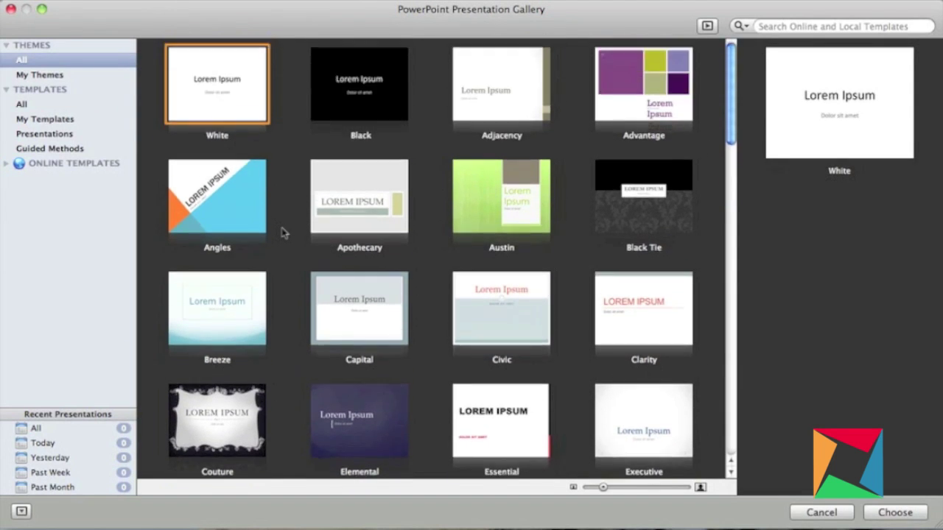
click(223, 215)
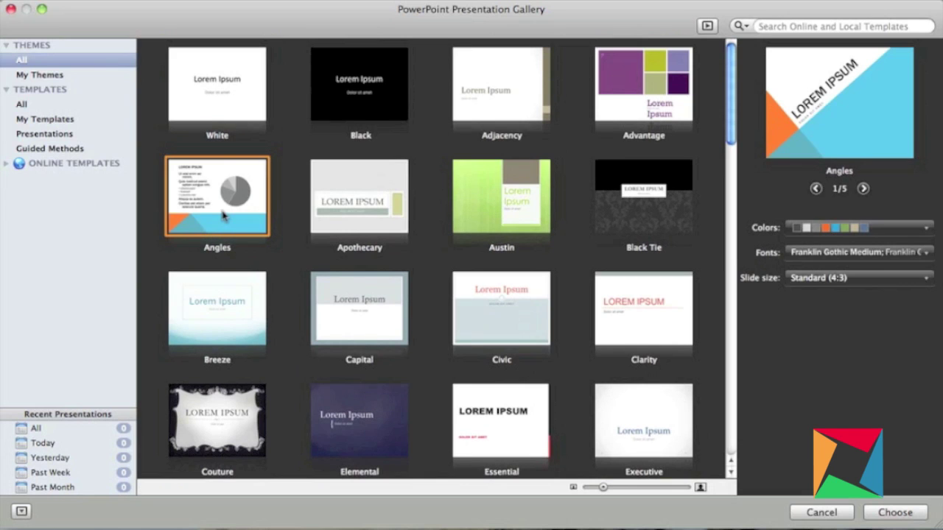
click(837, 228)
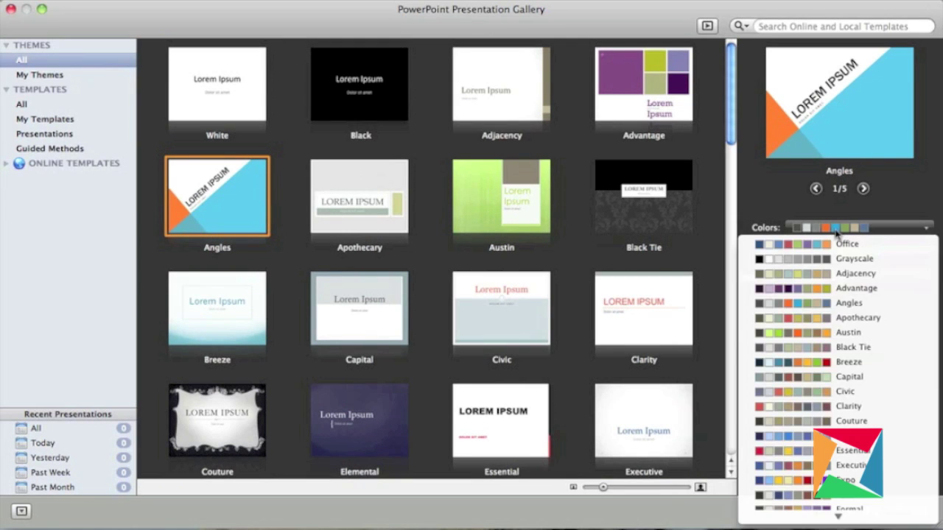
click(837, 212)
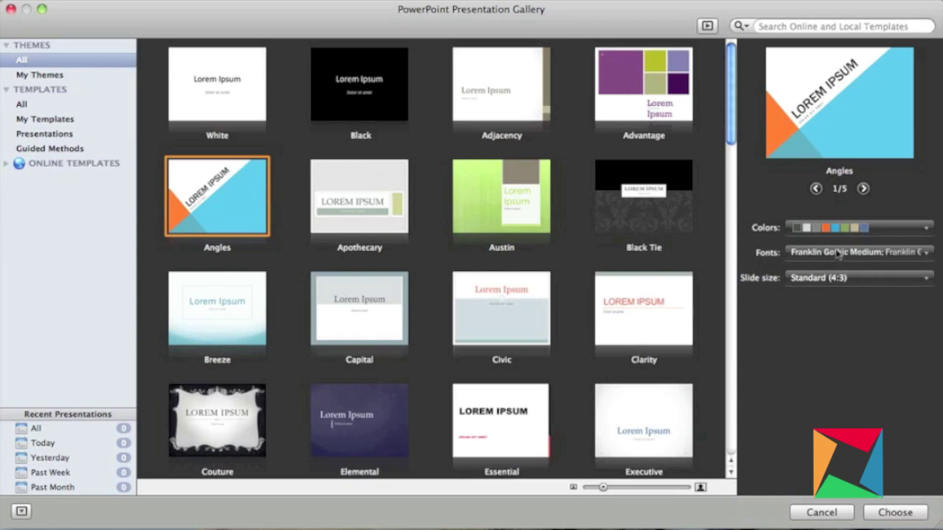
click(889, 507)
drag(554, 185, 339, 328)
Step: Enter "HELLO YOUTUBE" as the title of the first slide
click(467, 268)
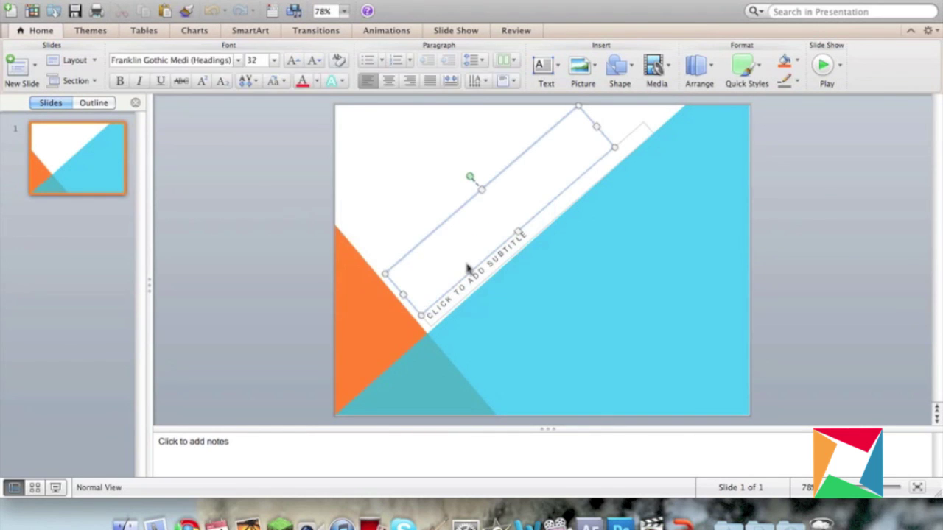
text(C)
key(BackSpace)
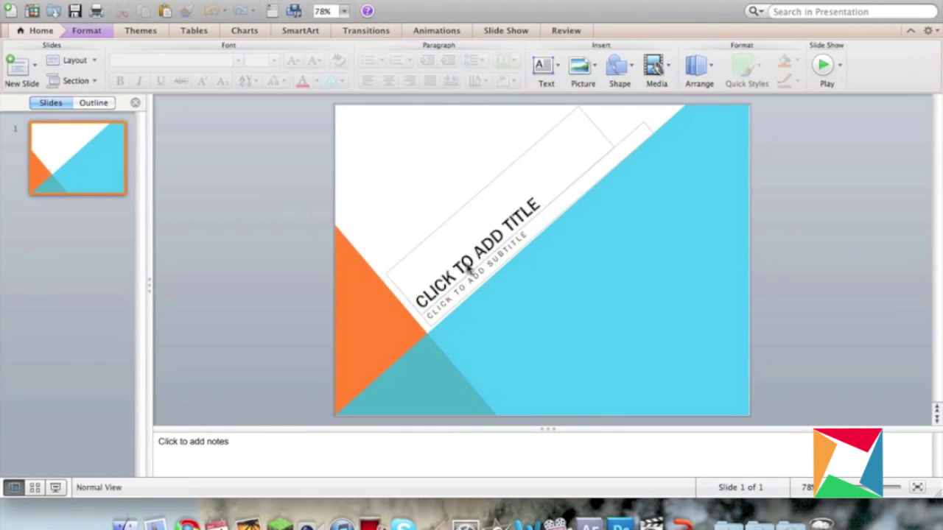
text(HELLO)
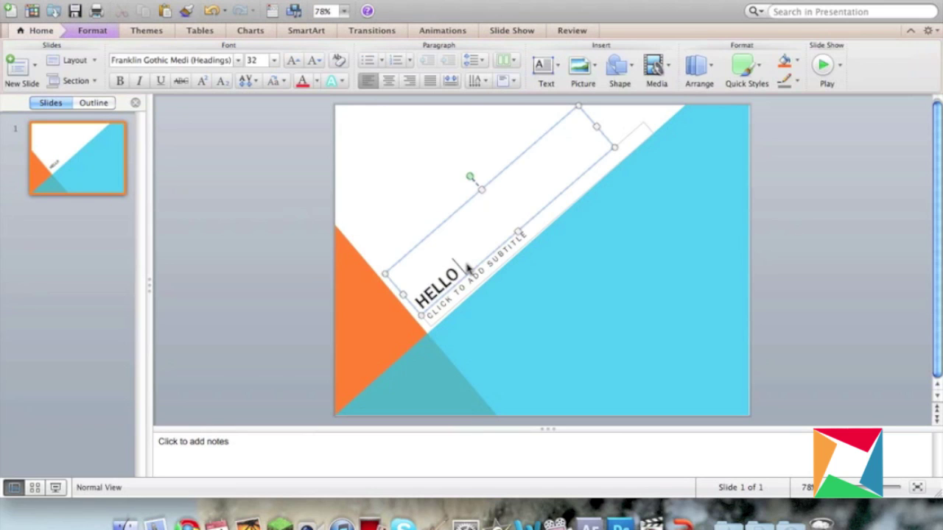
text( YOUTUBE)
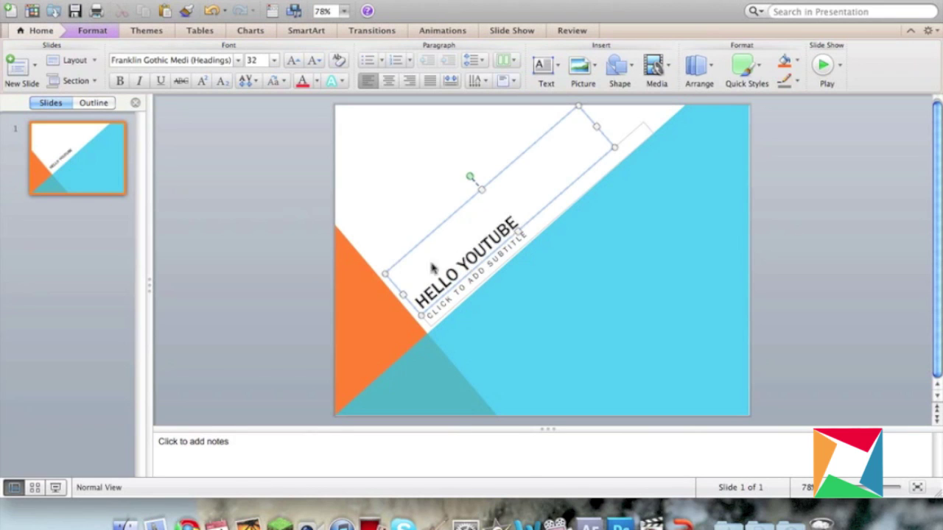
Step: Apply the light blue text effect for all text in the shape to the slide title and deselect it
click(331, 80)
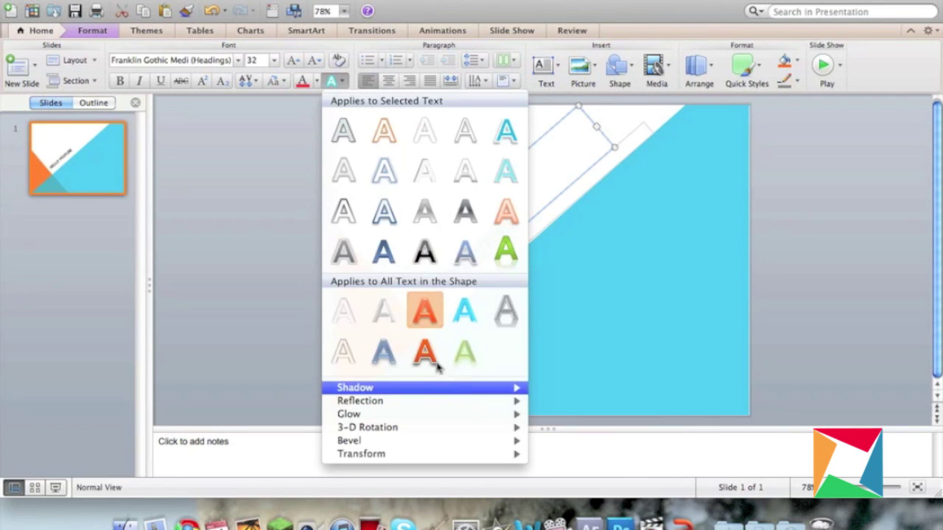
click(464, 310)
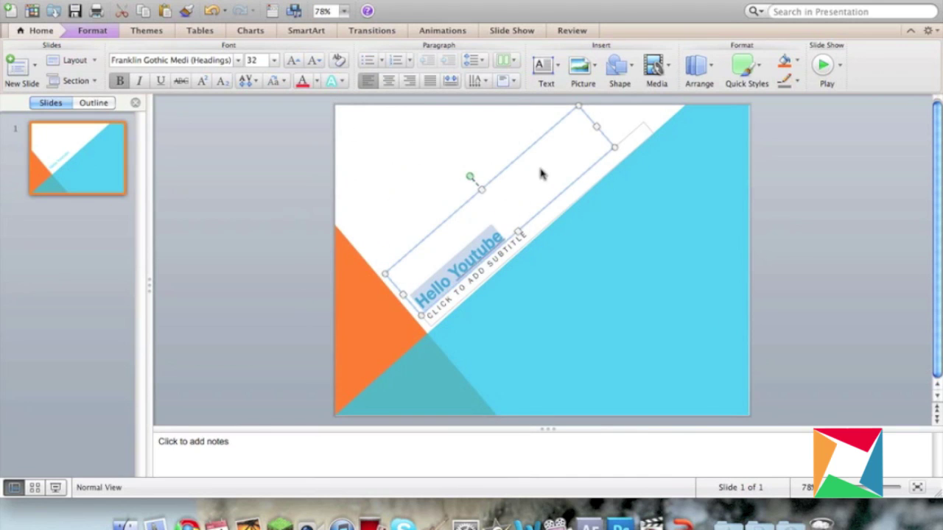
click(515, 171)
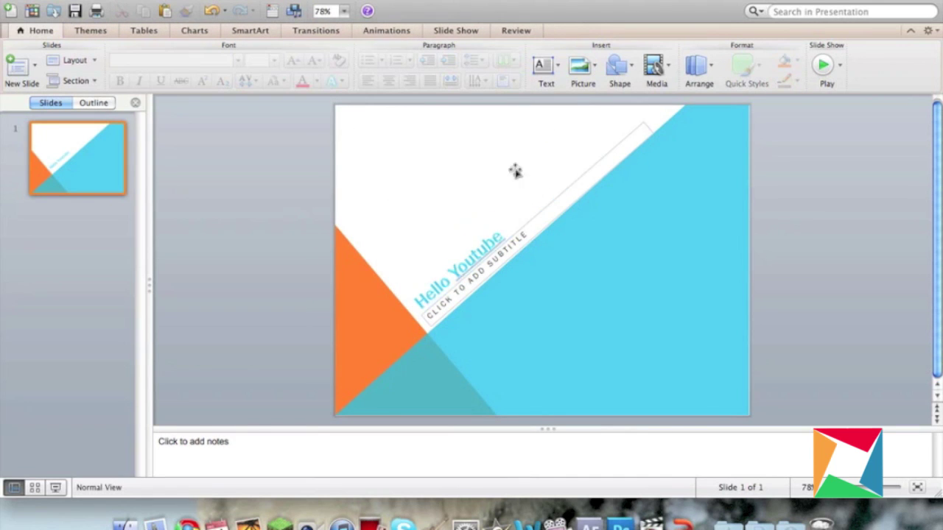
Step: Add a second slide after the title slide
right_click(89, 221)
click(129, 288)
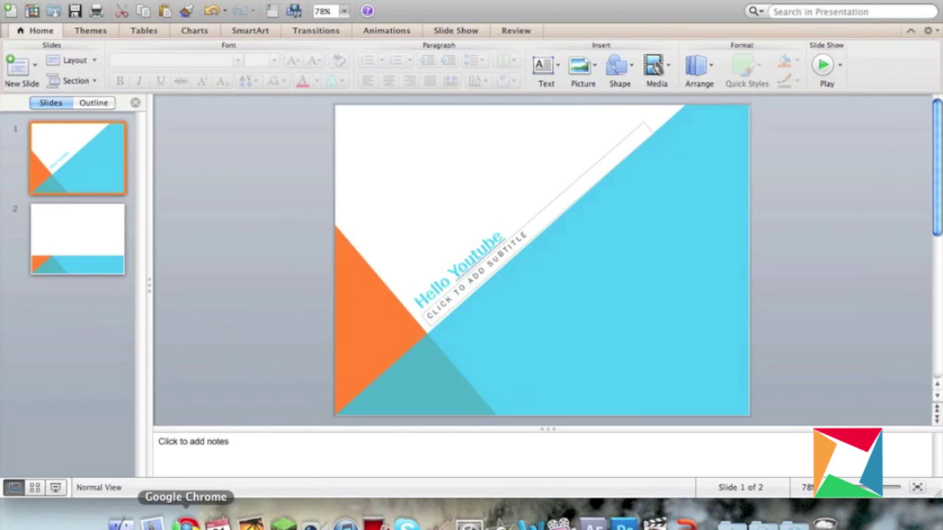
Step: Look through the options for themes, tables, charts and SmartArt graphics
click(90, 30)
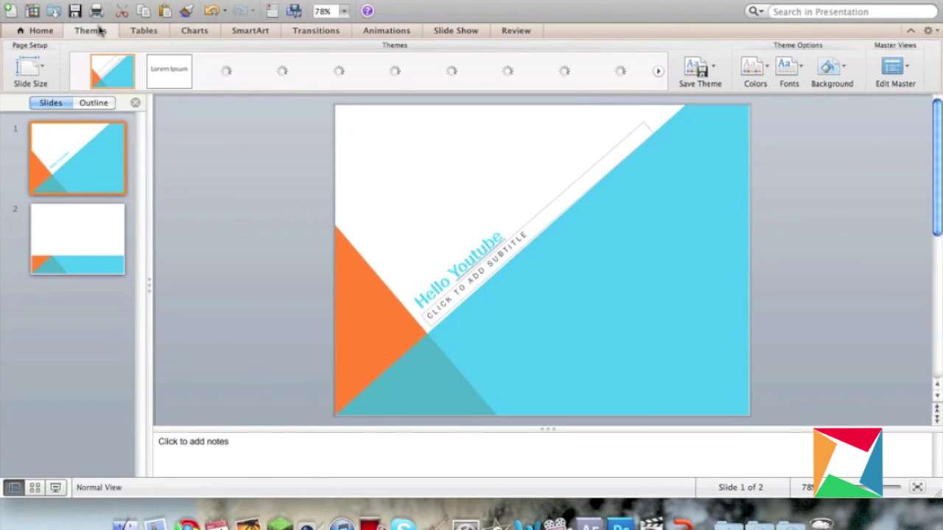
click(139, 33)
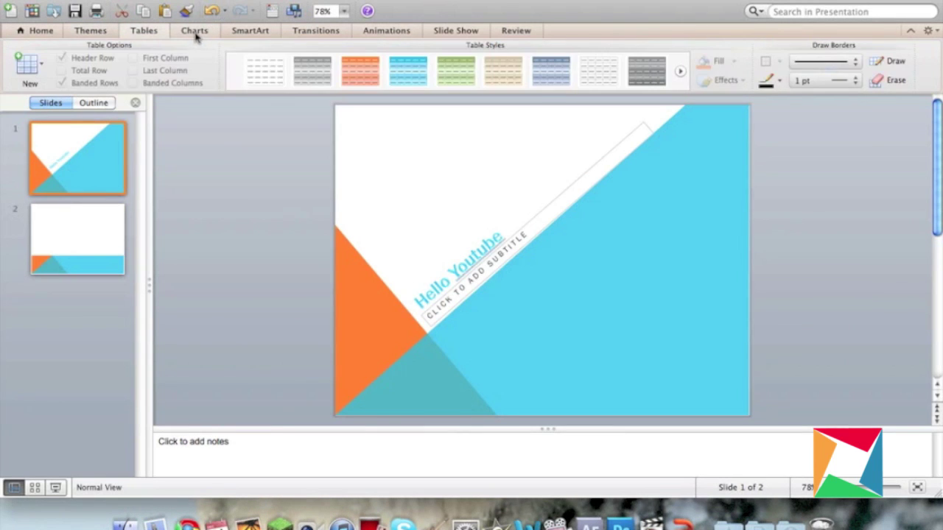
click(196, 32)
click(264, 33)
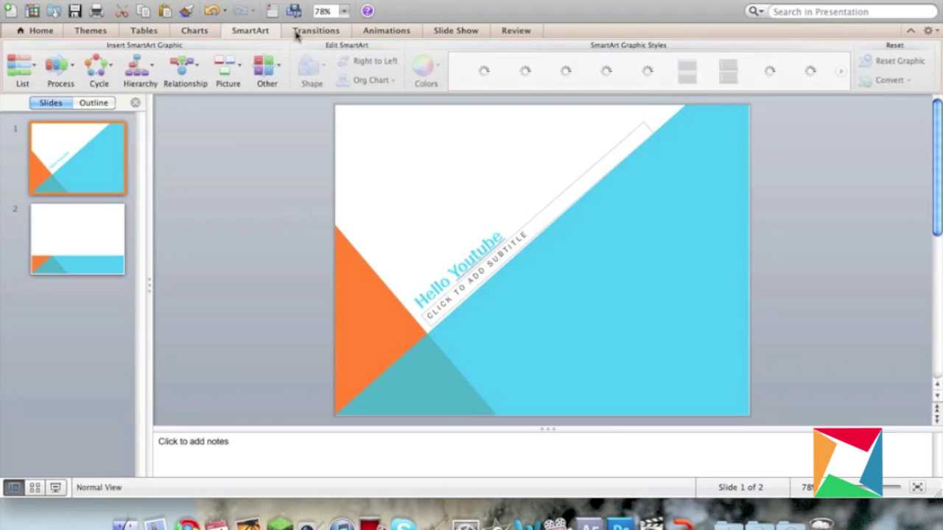
Step: Try the Split transition on the title slide and replace it with Random Bars
click(317, 31)
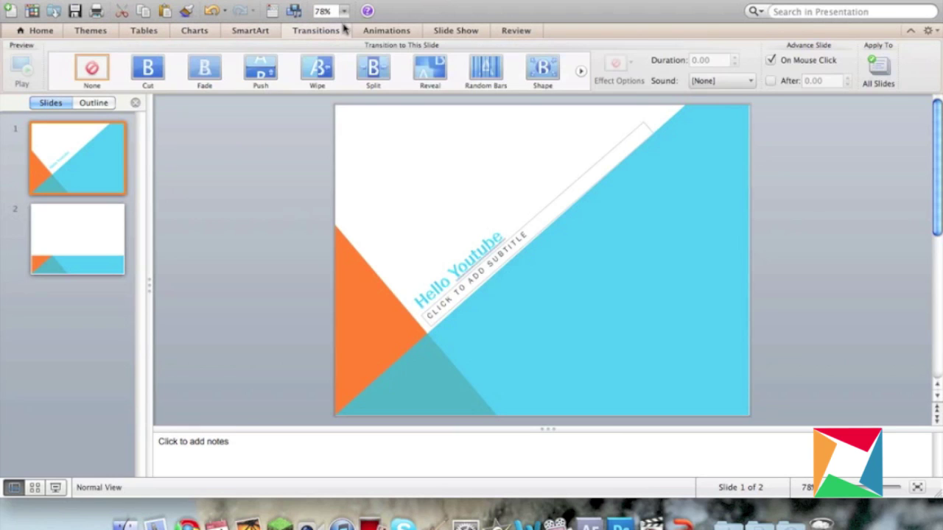
click(374, 72)
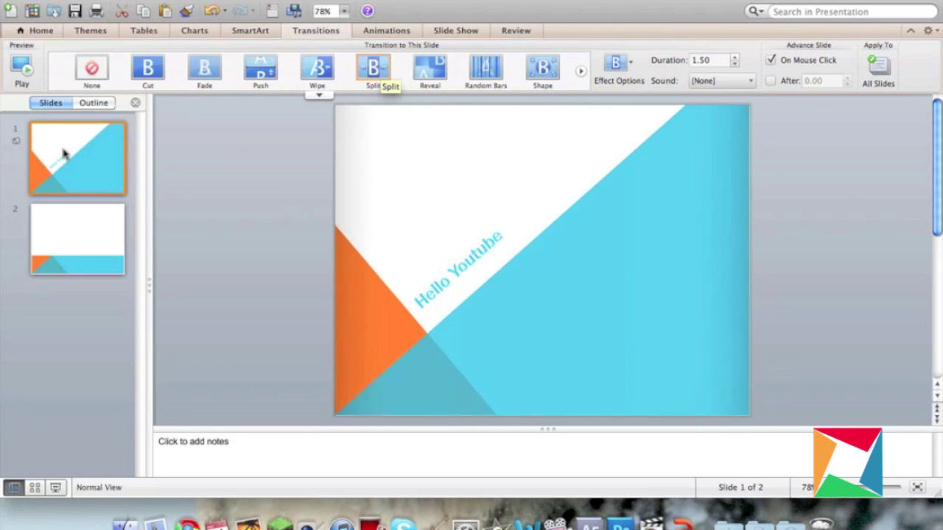
click(494, 66)
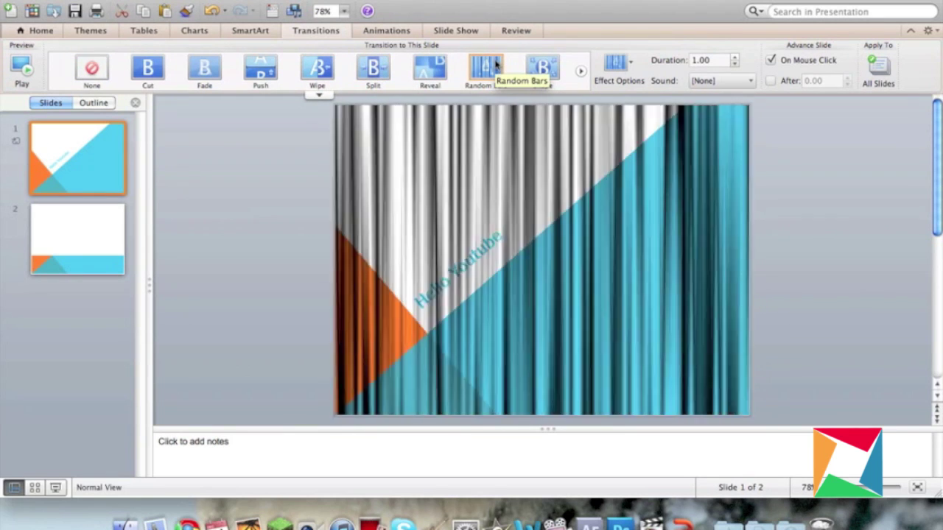
Step: Apply the Grow/Shrink emphasis animation to the "Hello Youtube" title
click(406, 34)
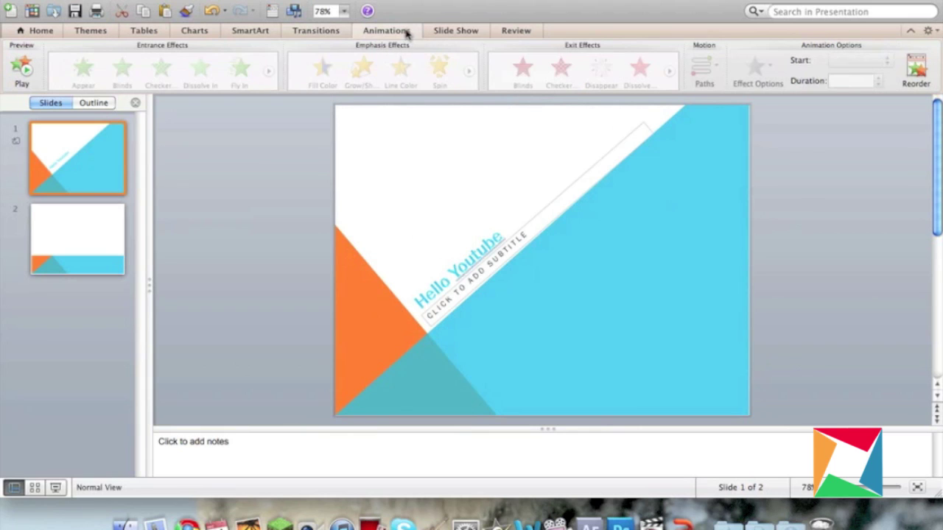
click(26, 72)
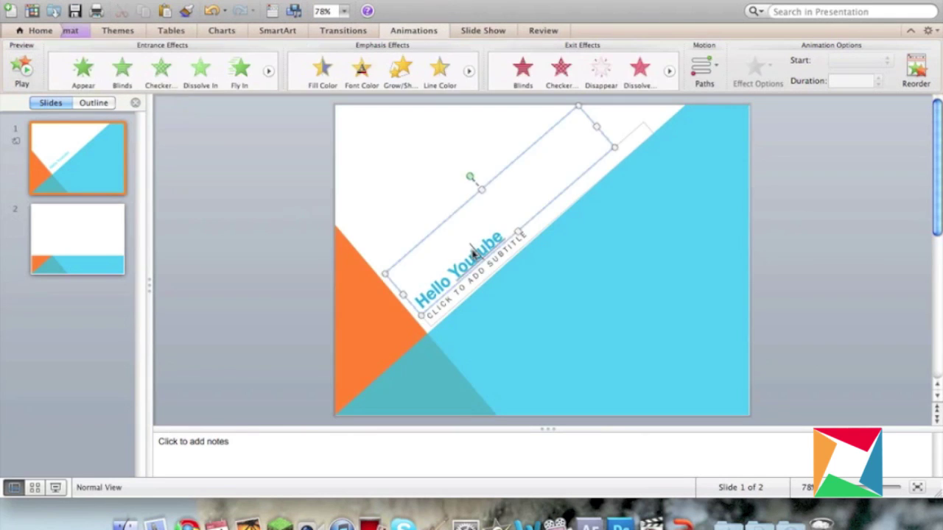
click(405, 78)
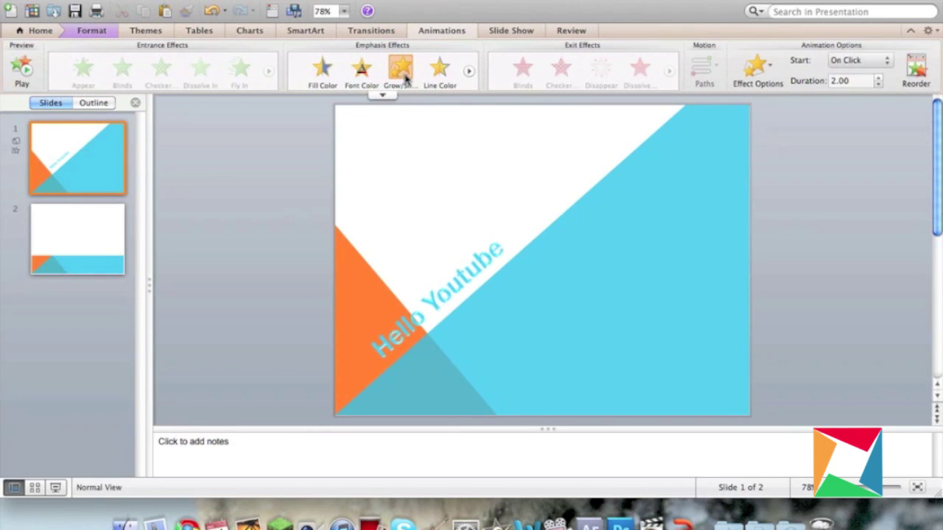
Step: Look at the review options and the slide show options of the presentation
click(520, 30)
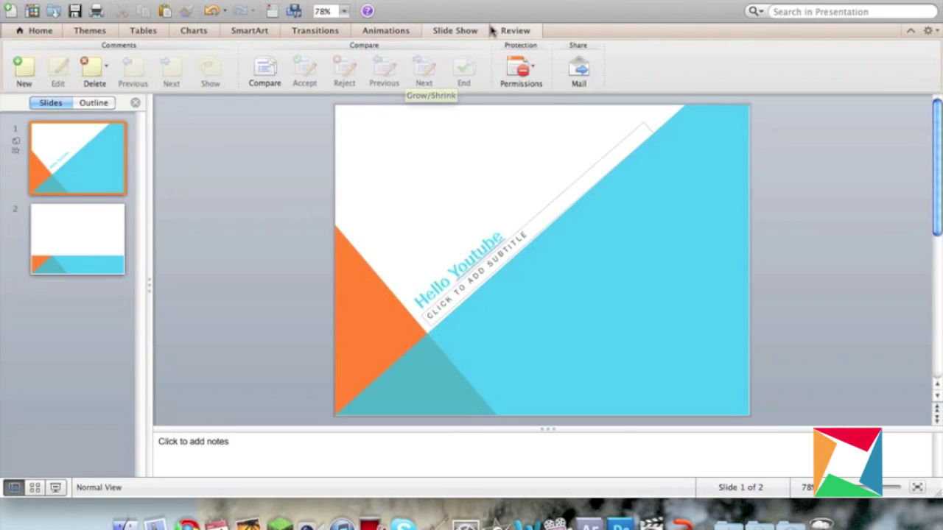
click(501, 30)
click(485, 30)
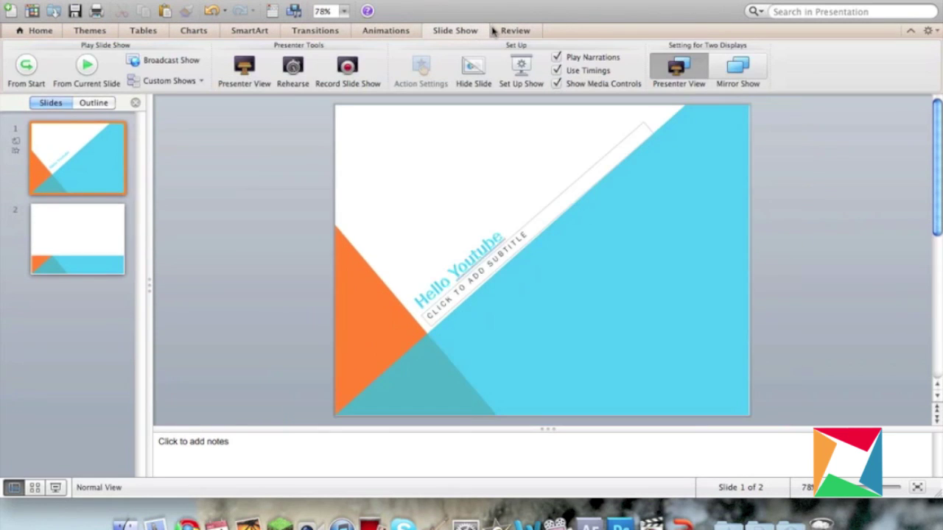
click(491, 30)
click(475, 33)
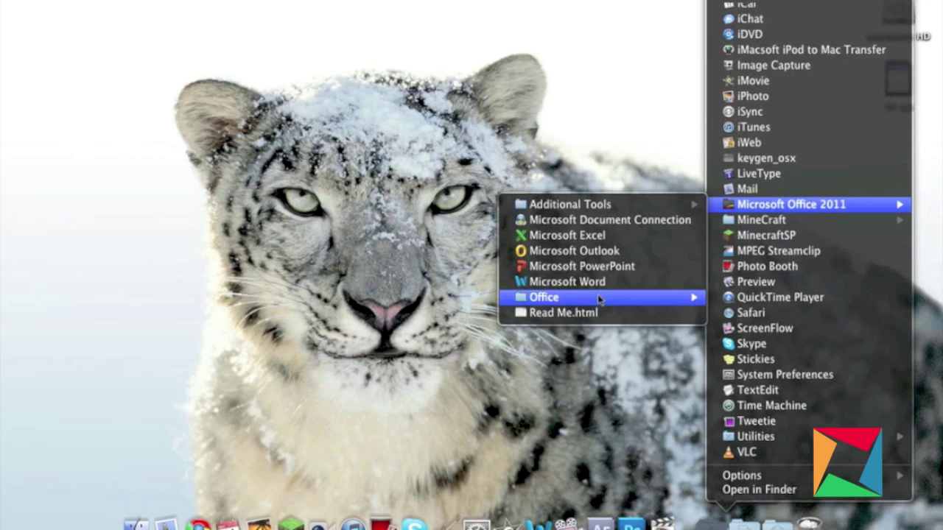
Step: Open Microsoft Outlook from the Microsoft Office 2011 folder and view the Sent Items, Drafts and Deleted Items folders
click(602, 252)
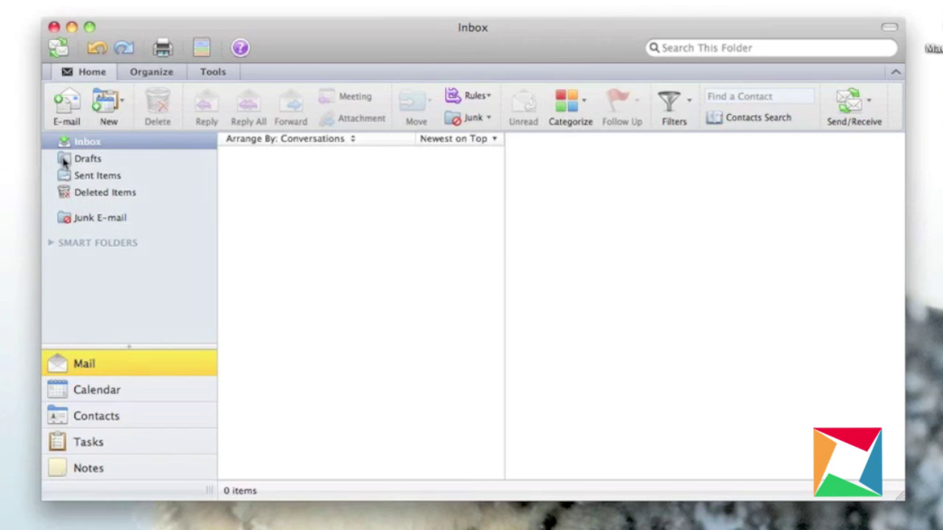
click(79, 176)
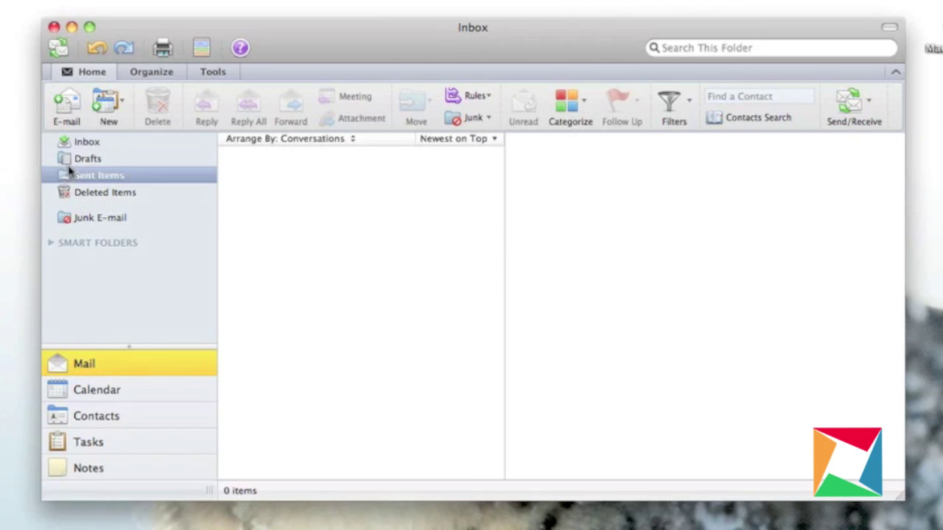
click(84, 159)
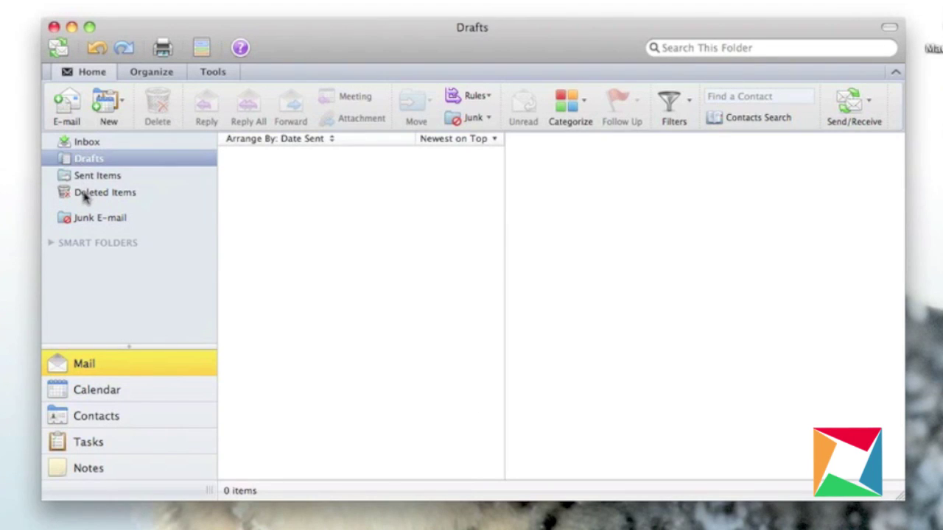
click(84, 195)
Step: View the Calendar, Contacts, Tasks and Notes sections and return to Mail
click(122, 392)
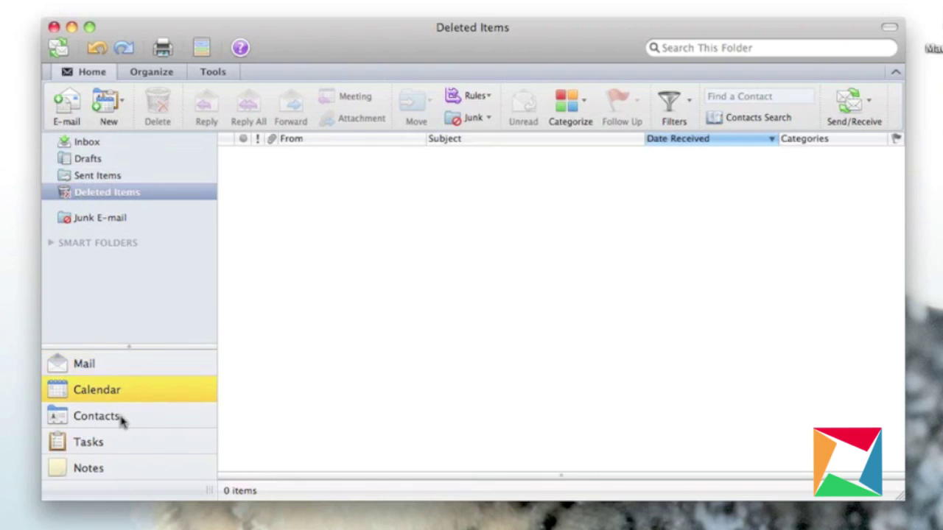
click(120, 418)
click(98, 444)
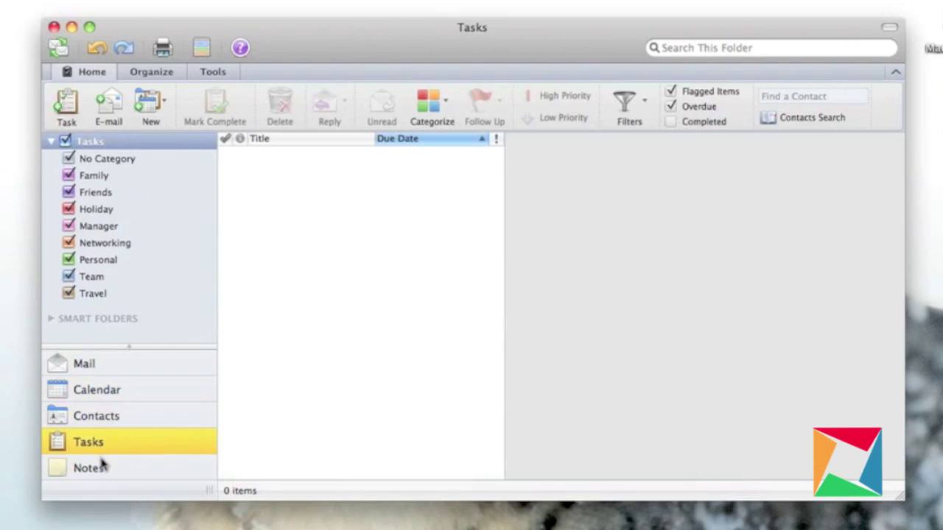
click(92, 463)
click(87, 361)
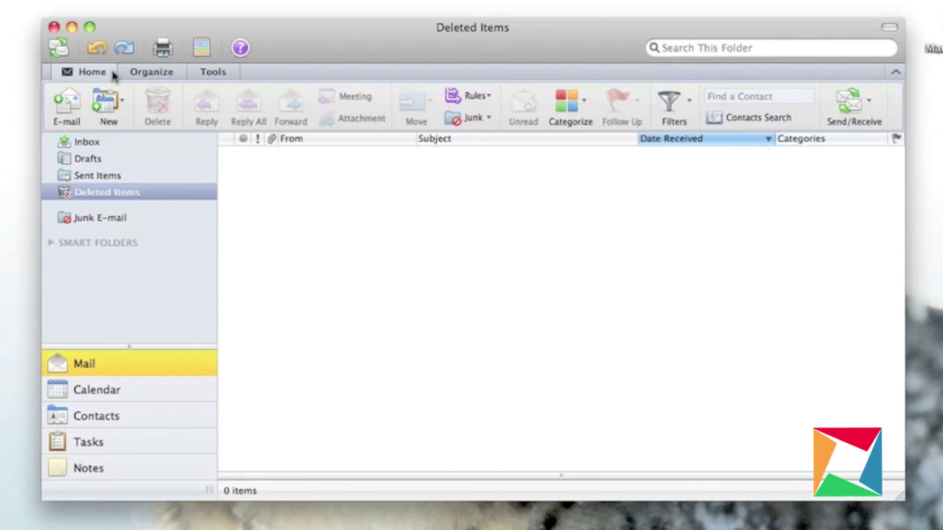
Step: Look through the mail commands for organizing and tools, and return to the main mail commands
click(143, 71)
click(192, 74)
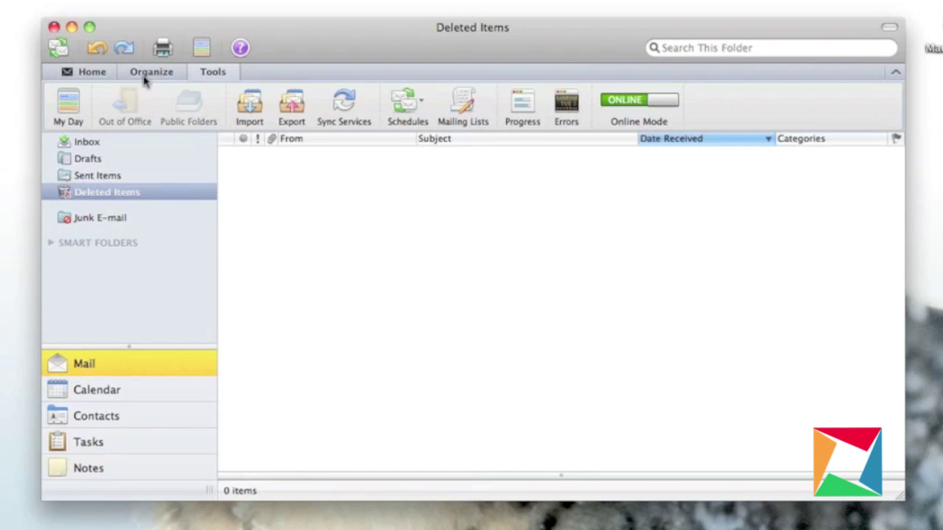
click(70, 72)
Step: Look at the available mail categories and the send and receive options without choosing any
click(559, 101)
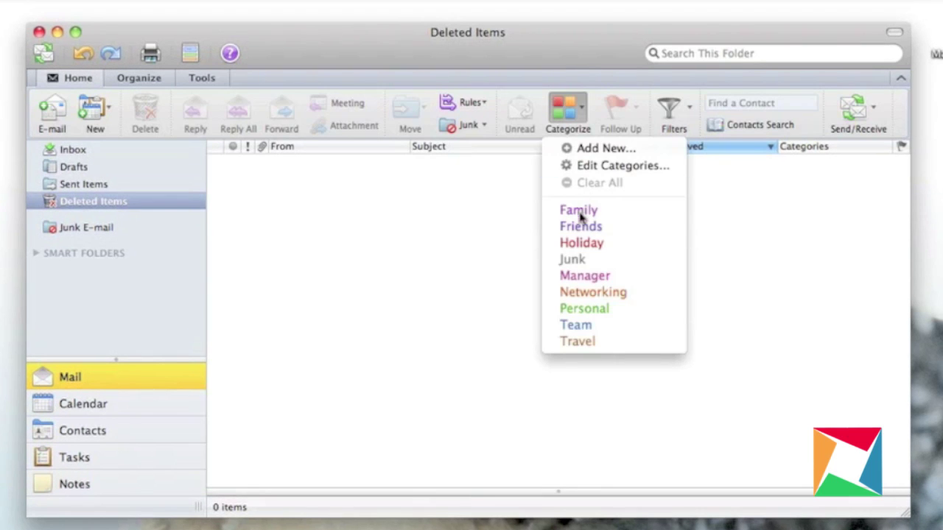
click(352, 217)
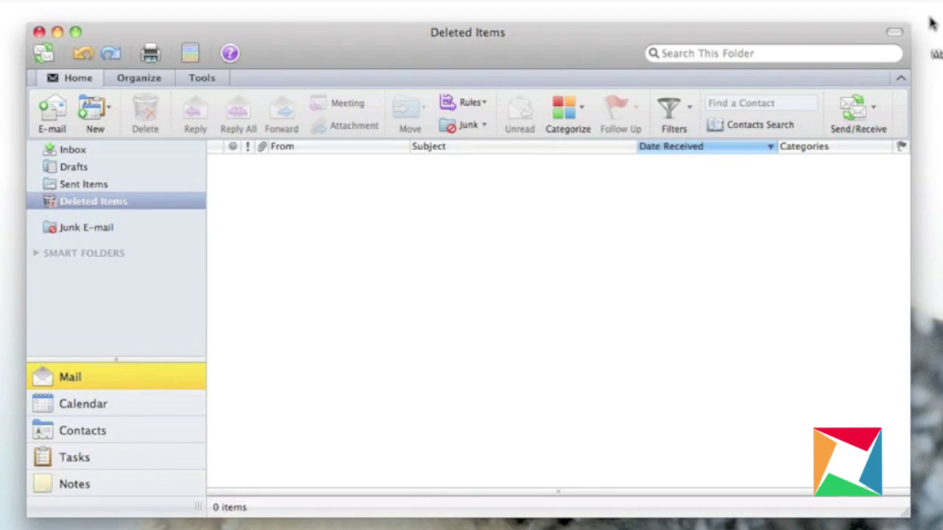
click(875, 110)
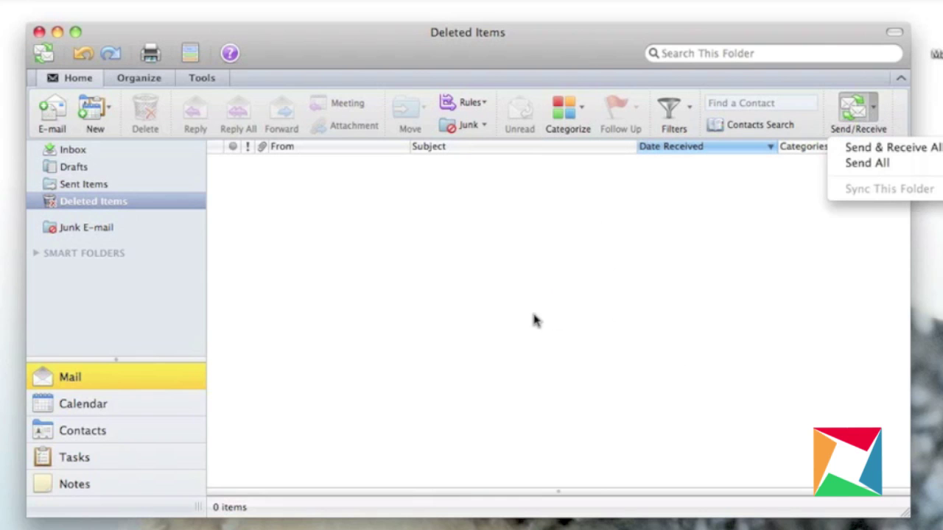
click(433, 228)
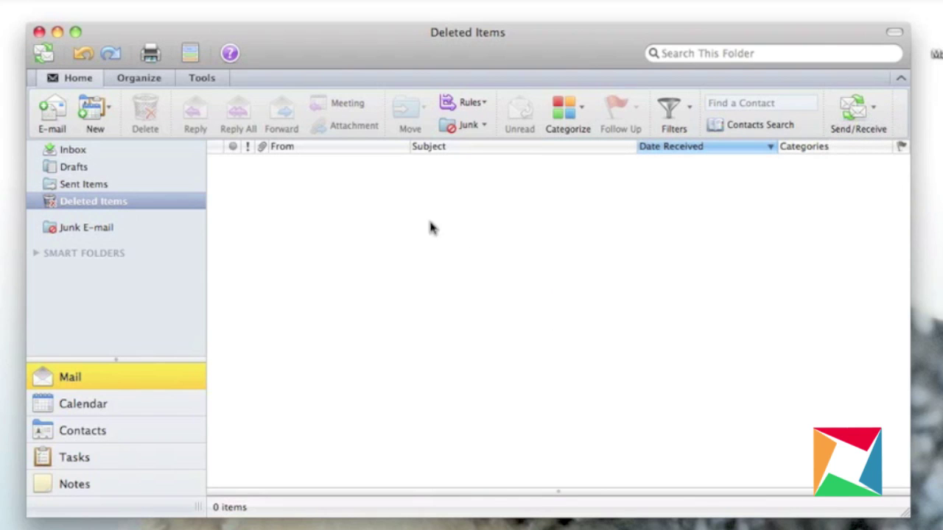
Step: Open a blank new e-mail message, close it unsent, and look at the mail filter options
click(91, 107)
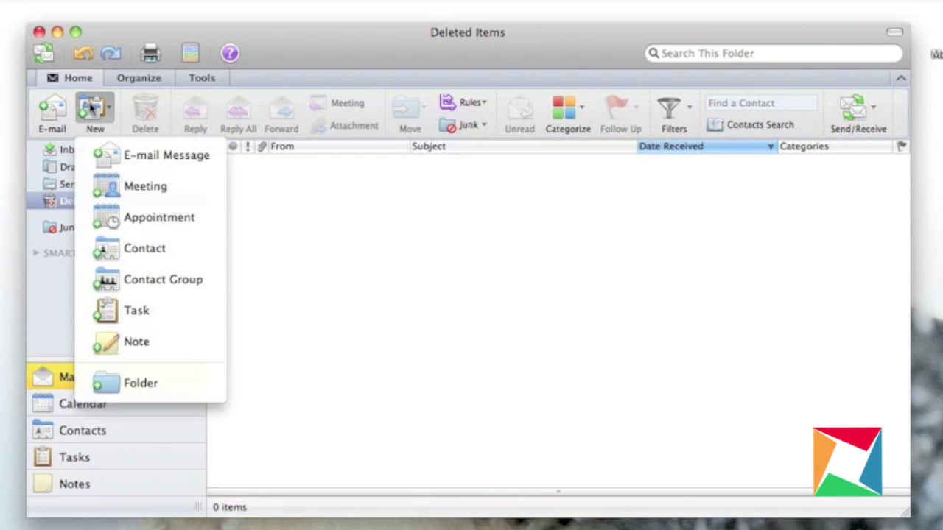
click(140, 156)
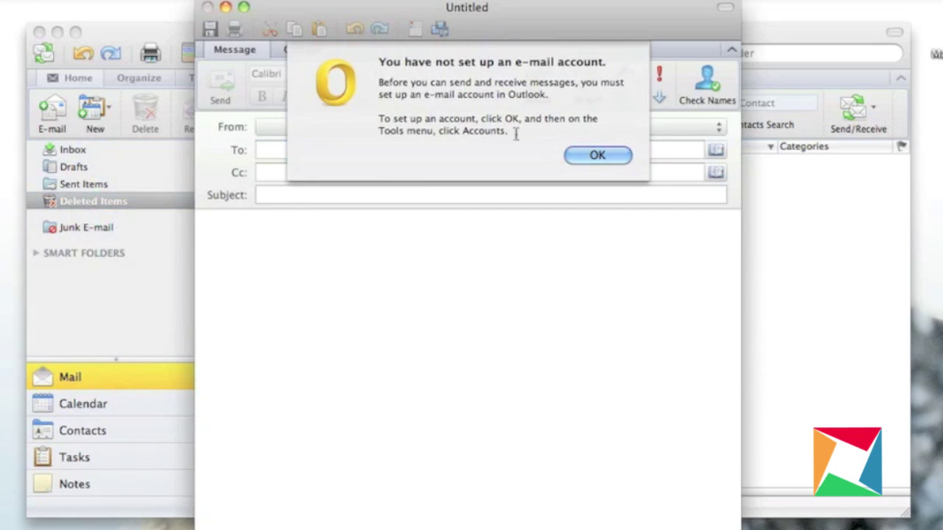
click(587, 156)
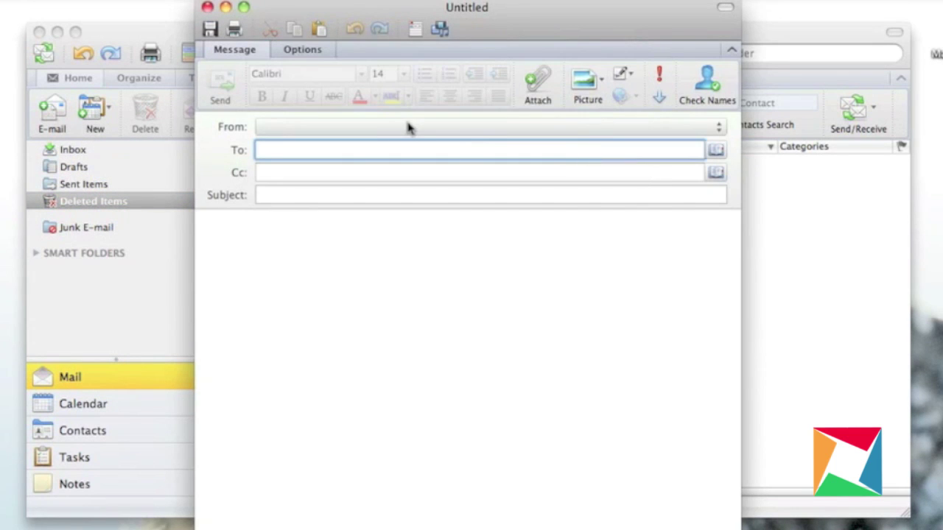
click(207, 7)
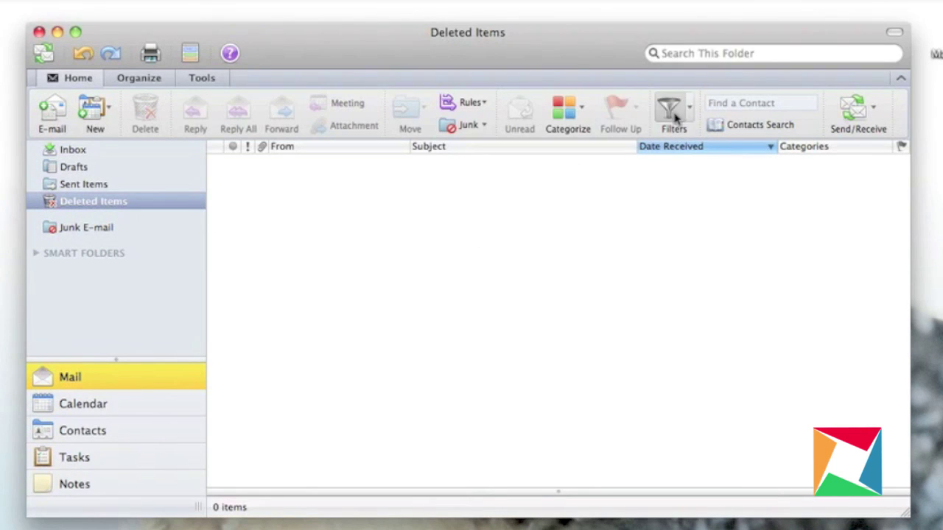
click(691, 110)
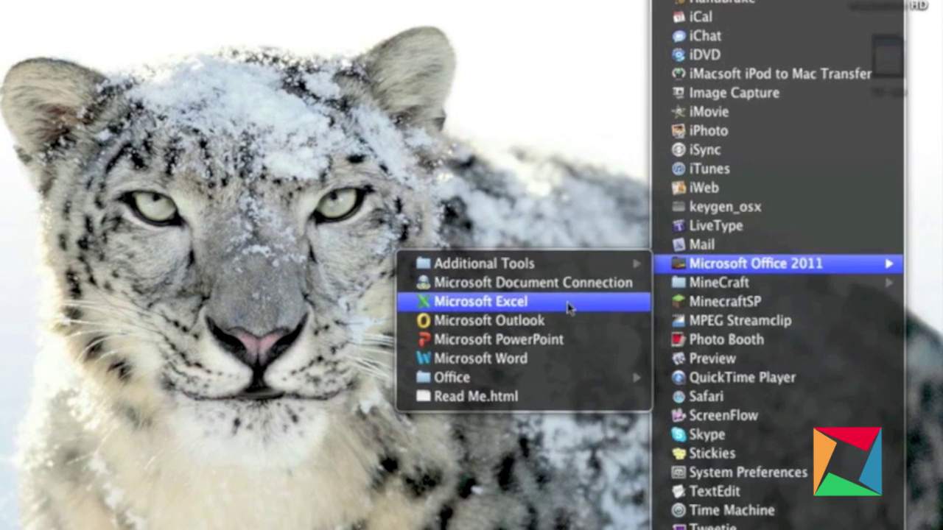
Step: Switch to Microsoft Excel from the Microsoft Office 2011 folder and create a workbook from the To-do List template
click(543, 312)
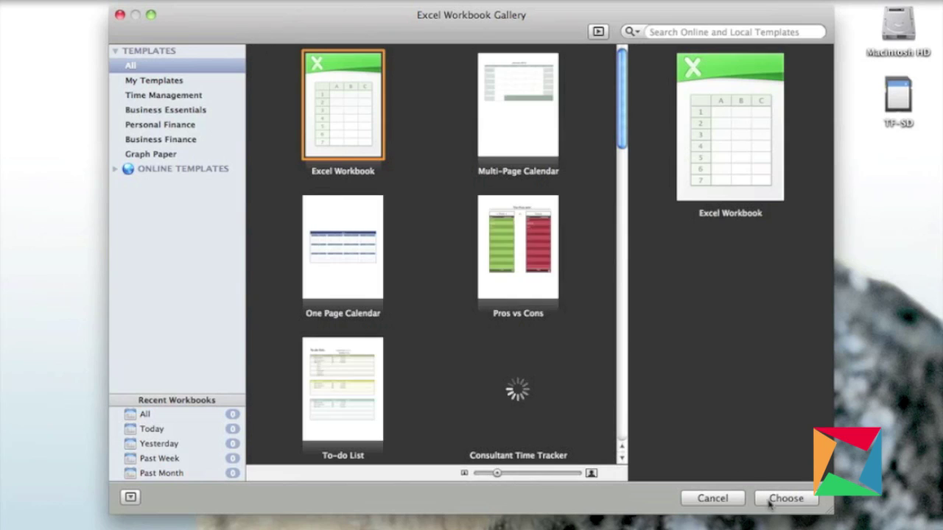
click(153, 15)
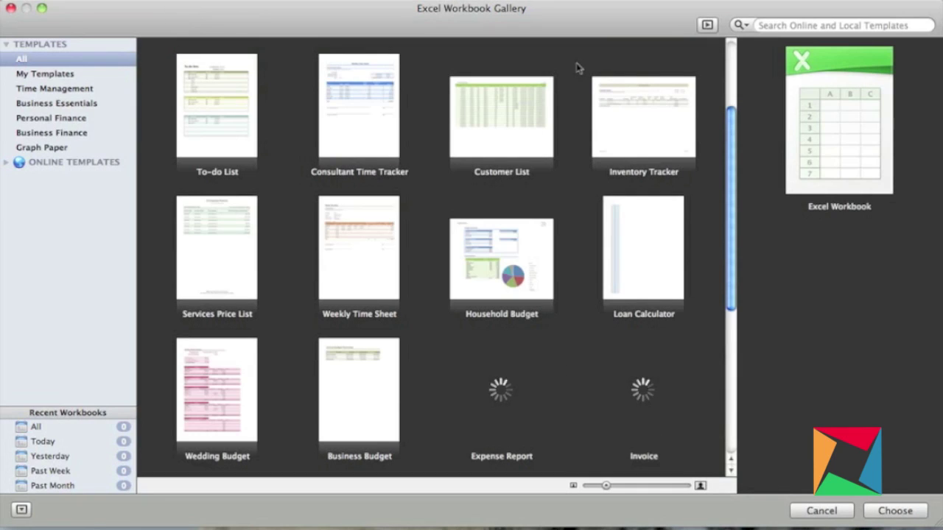
click(227, 111)
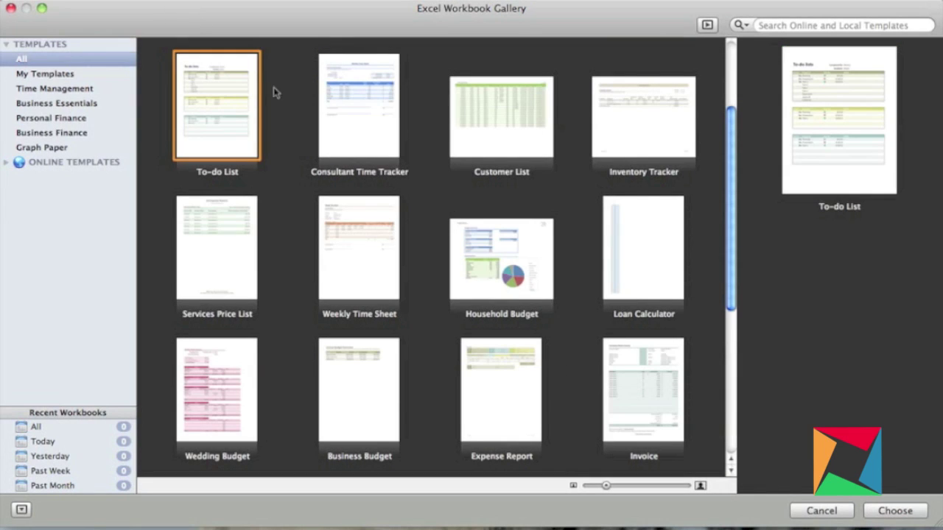
click(330, 90)
click(258, 100)
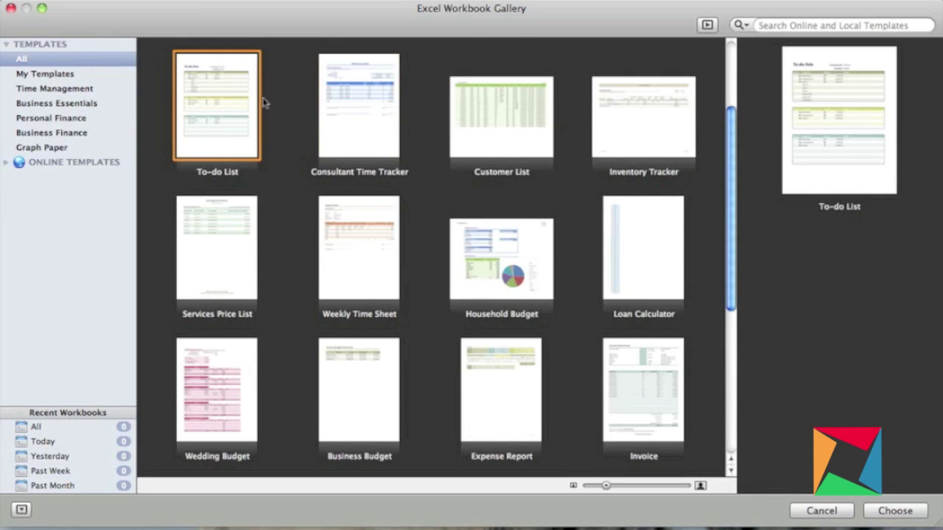
click(884, 517)
Step: Enter "work on a video" as the note for the Preparation task in the Project 2 table
scroll(274, 305, down, 5)
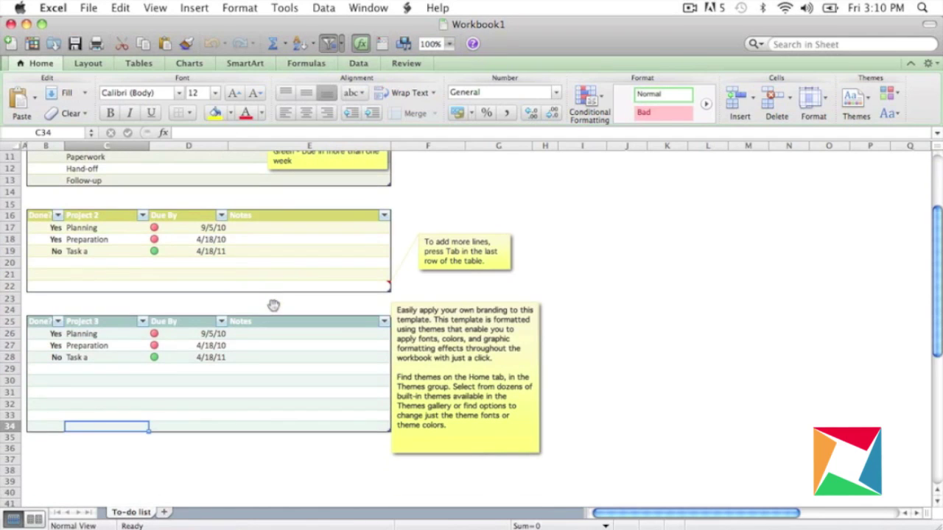
drag(249, 240, 168, 215)
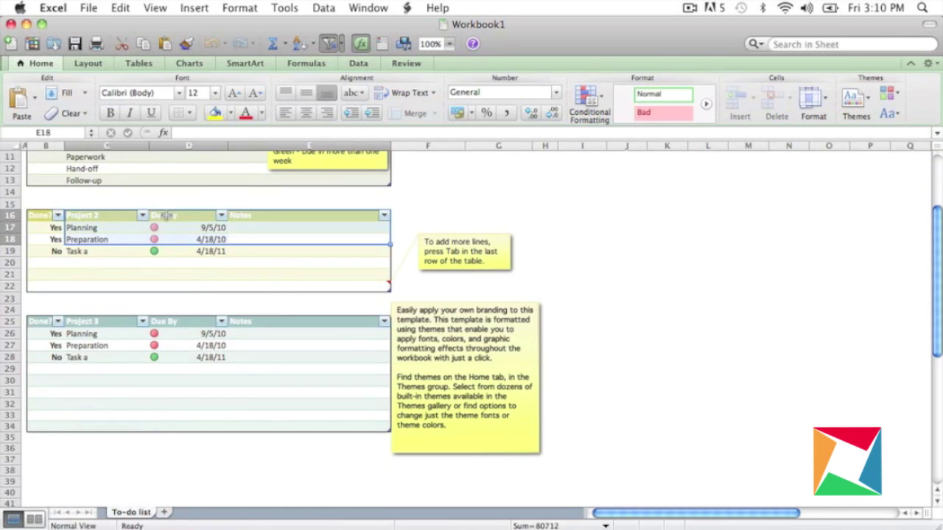
key(ctrl+u)
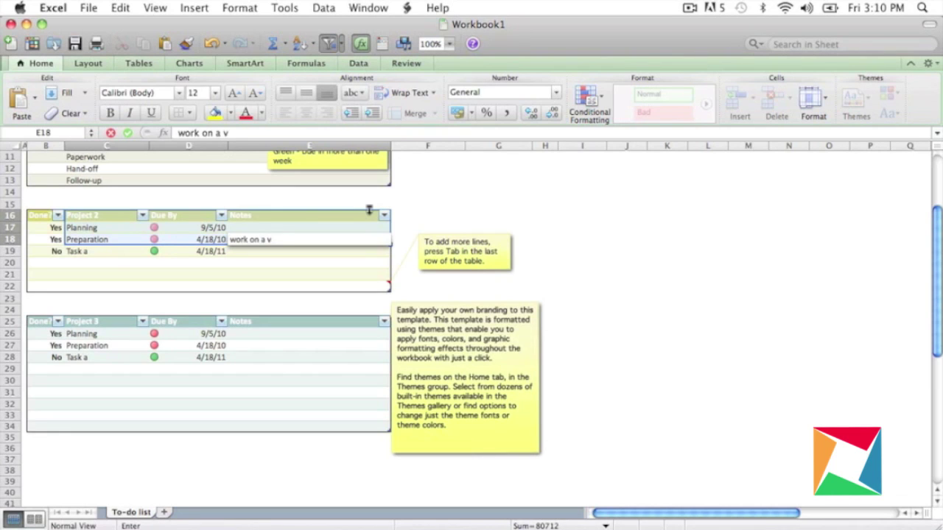
text(o)
key(Return)
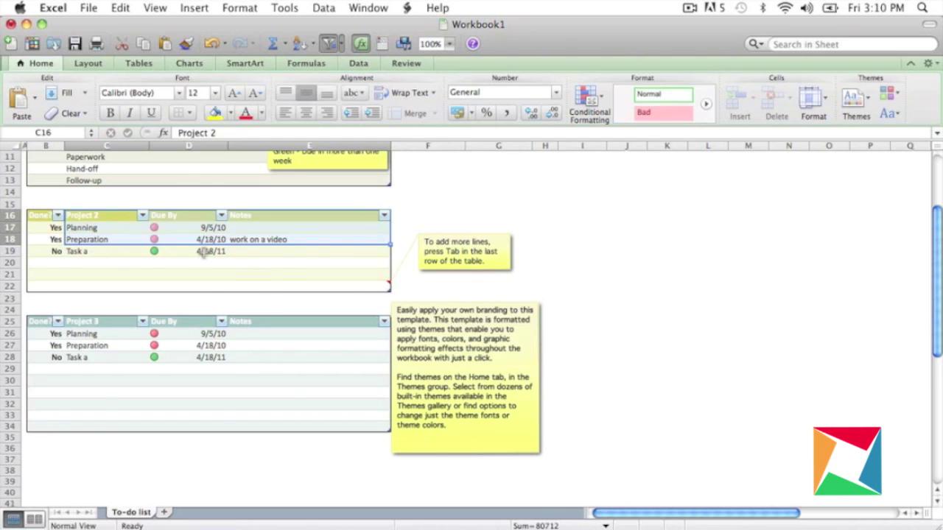
Step: Replace the to-do list's title in cell B1 with "Happy 2011"
key(ctrl+Home)
text(happy)
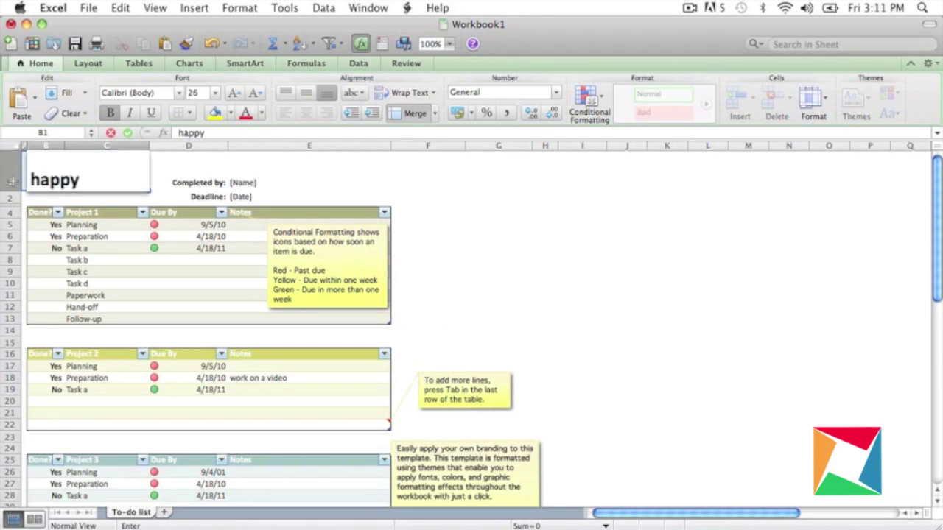
key(BackSpace)
key(BackSpace)
key(BackSpace)
key(BackSpace)
key(BackSpace)
text(Happ)
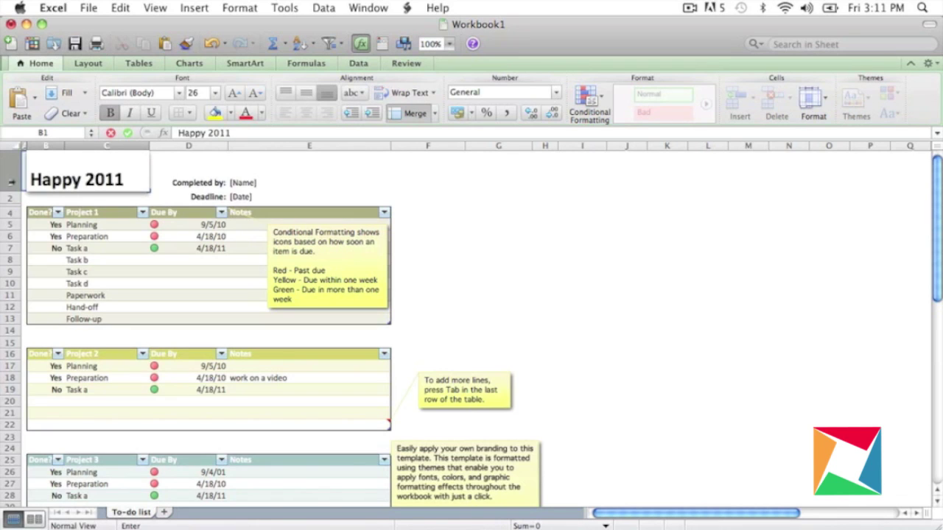
click(663, 248)
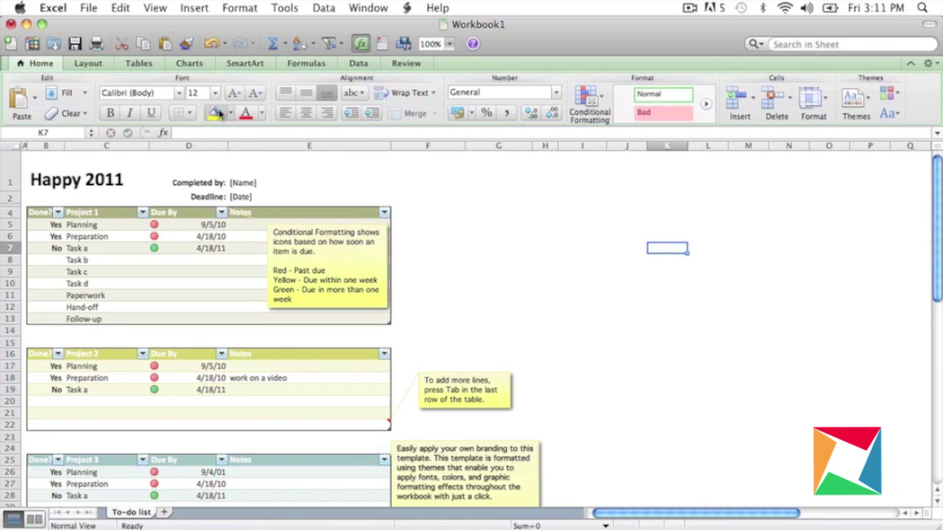
drag(398, 195, 806, 345)
click(857, 272)
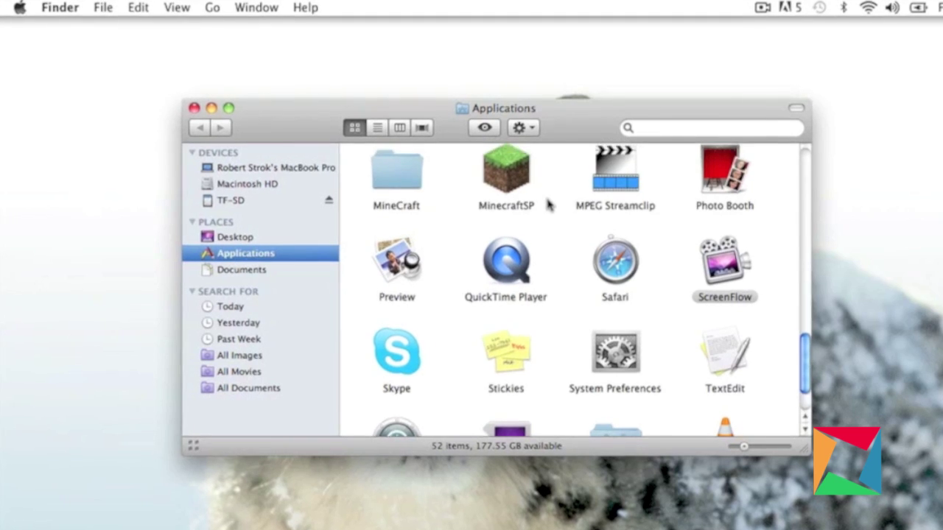
Step: Switch to Finder and open the Microsoft Office 2011 folder inside Applications
scroll(548, 204, up, 5)
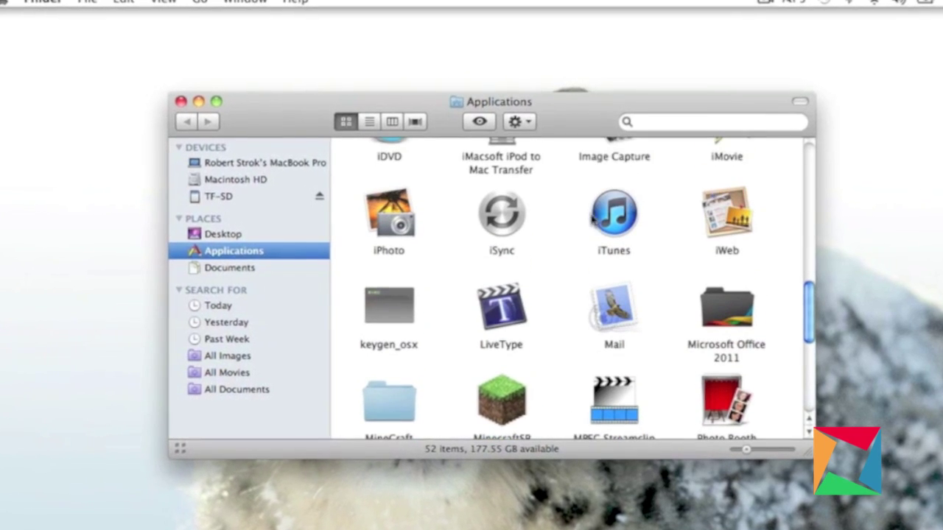
double_click(745, 322)
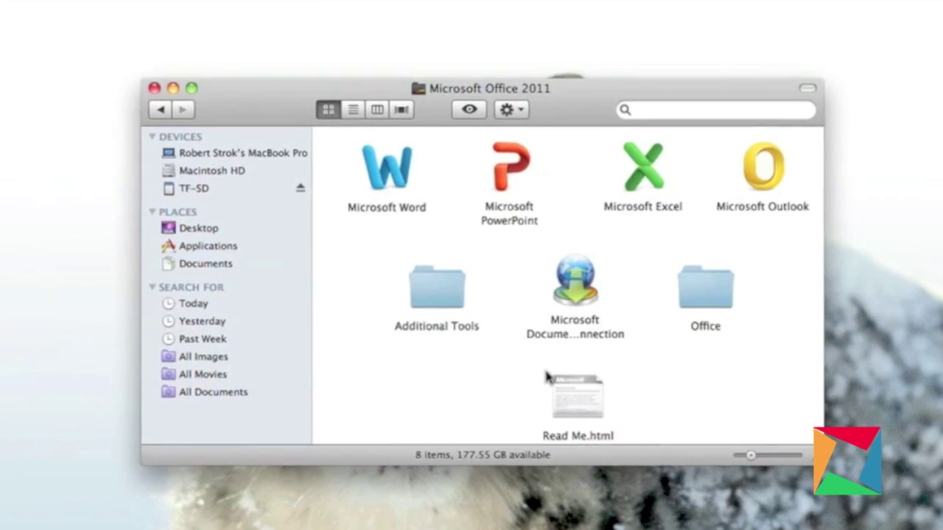